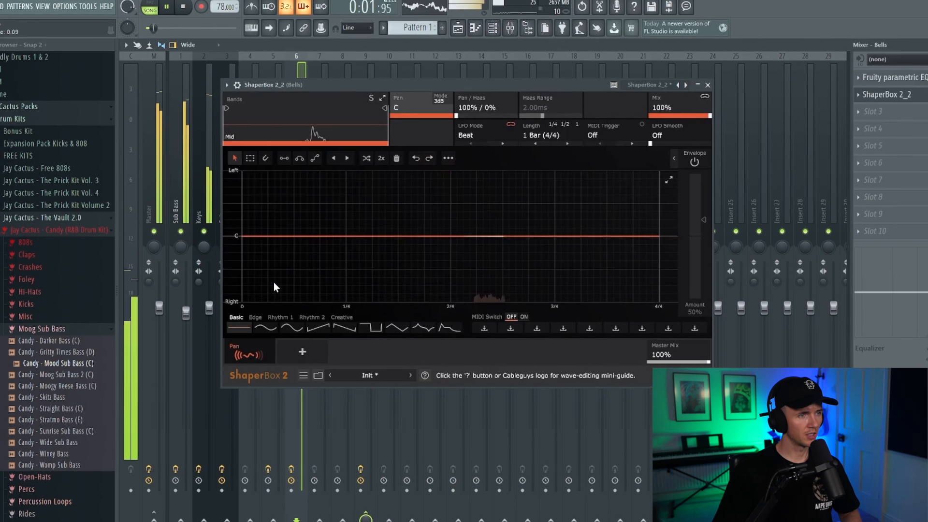
Shape the pan LFO of ShaperBox on the Bells channel with the basic sine wave
click(268, 323)
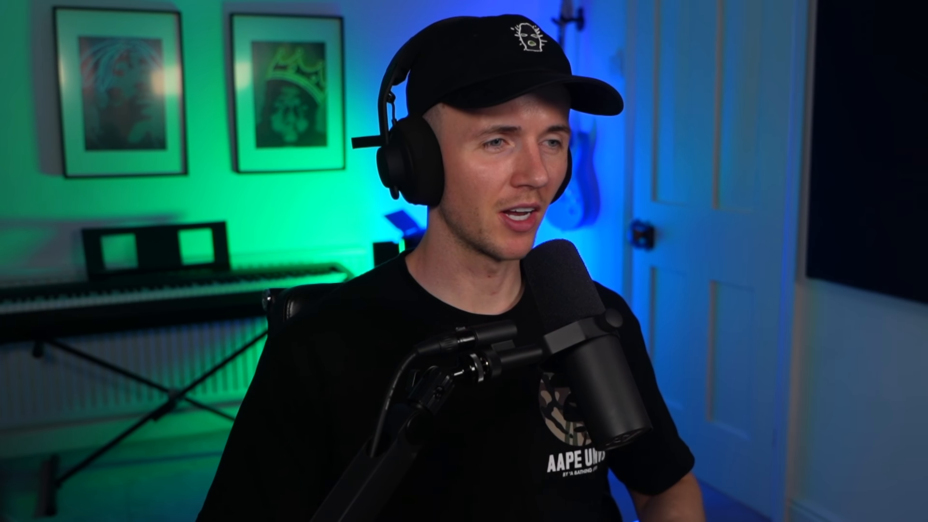
Add the Candy - Tails Snare sample to the channel rack and place hits on steps 5, 8, 21, 24, 29, 37, 40, 53 and 56
drag(160, 395, 420, 401)
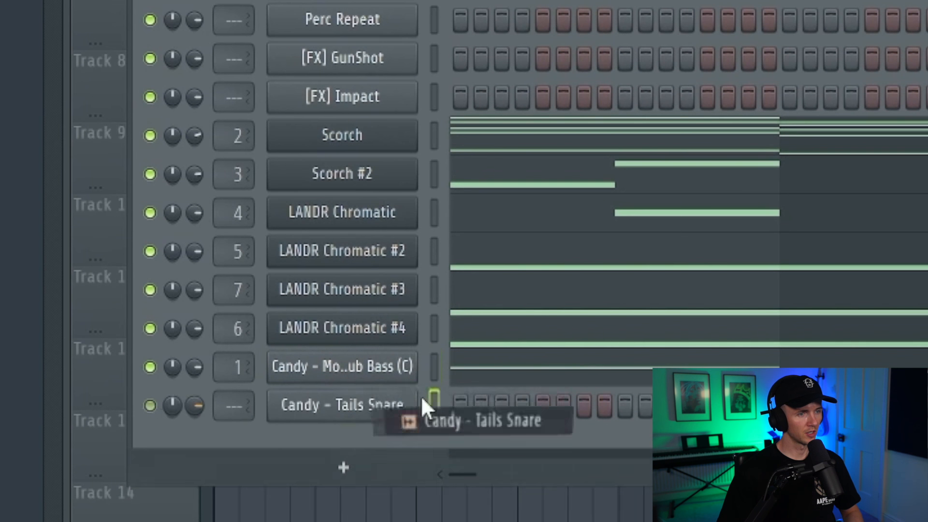
click(270, 346)
click(310, 346)
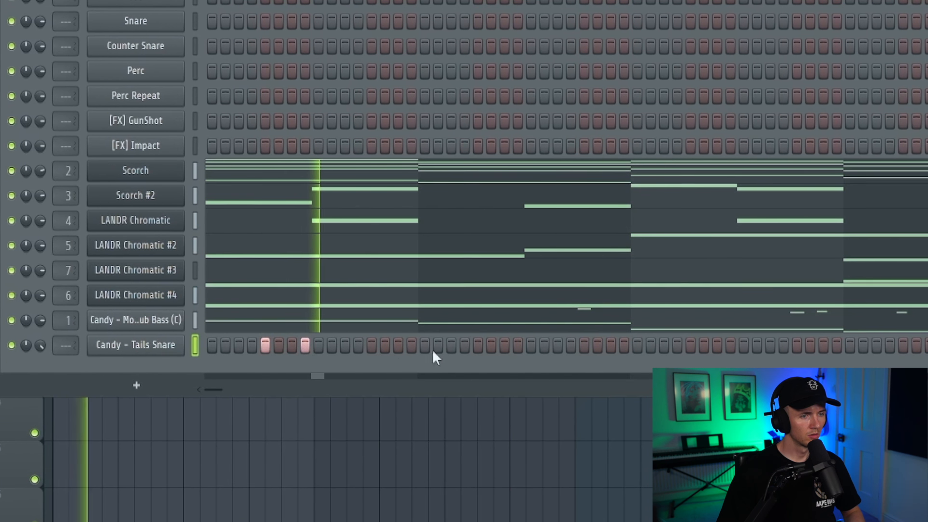
click(475, 346)
click(514, 346)
click(561, 345)
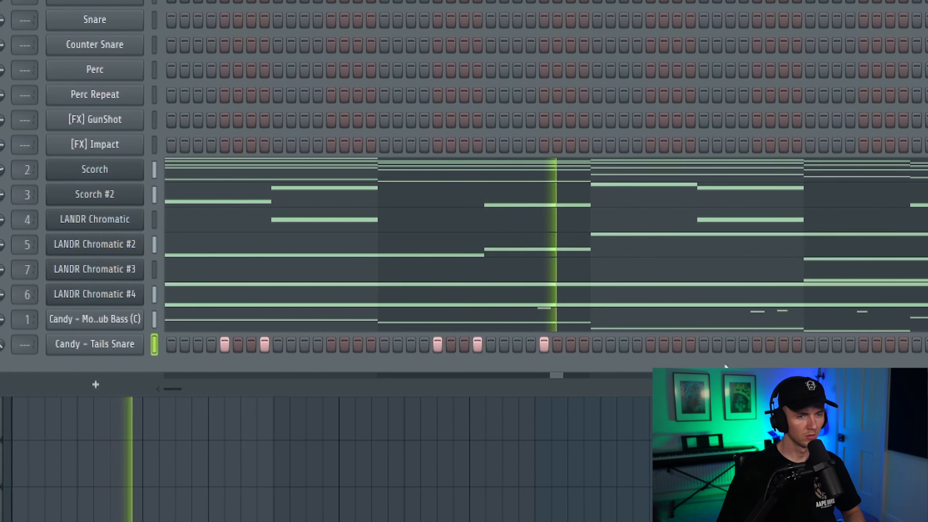
click(645, 345)
click(686, 344)
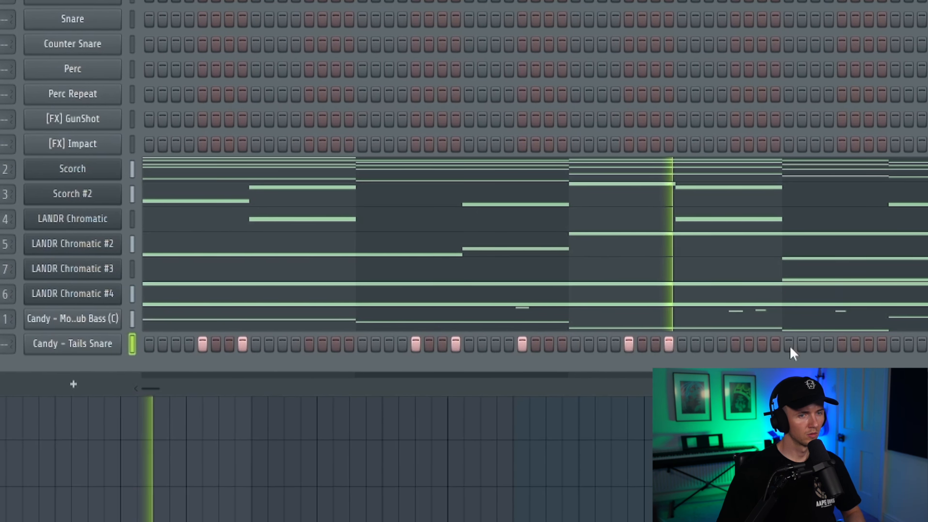
click(837, 344)
click(877, 344)
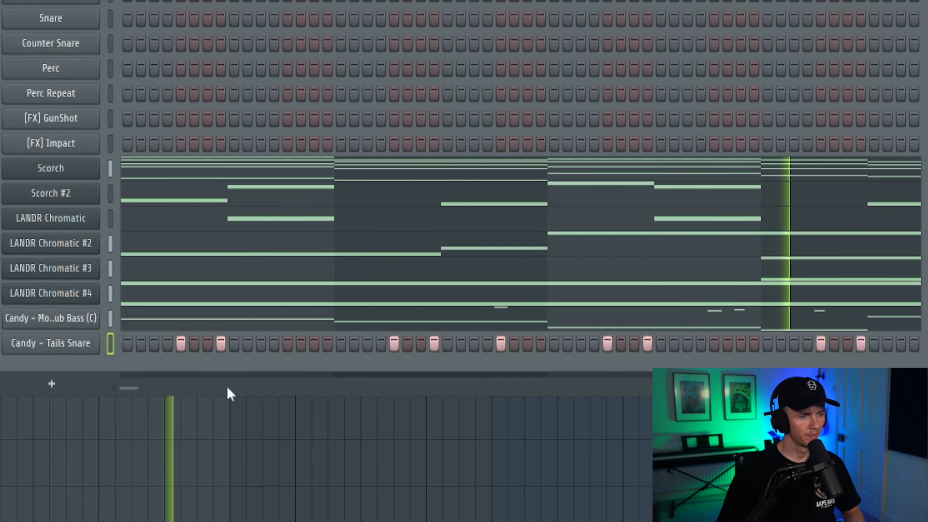
drag(129, 388, 141, 388)
click(750, 344)
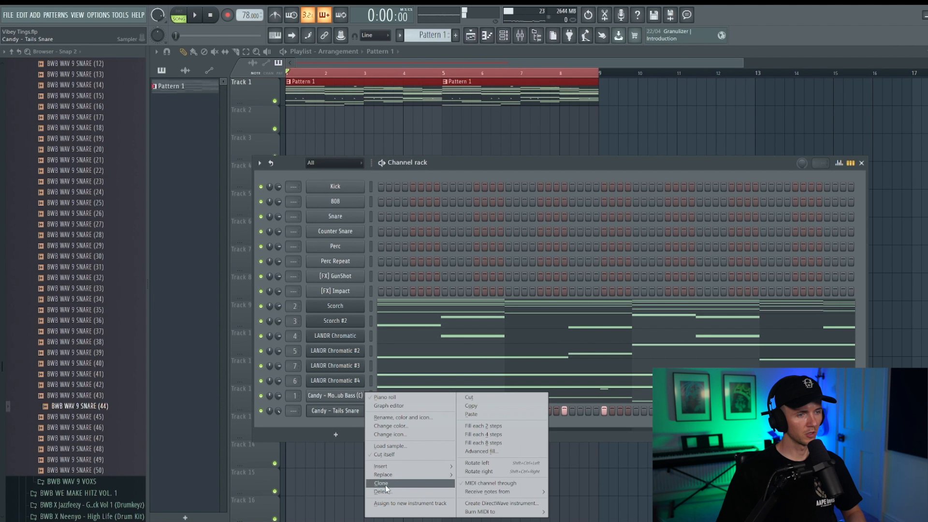
Clone the Candy - Tails Snare channel and place a hit on step 29 of the clone
click(388, 482)
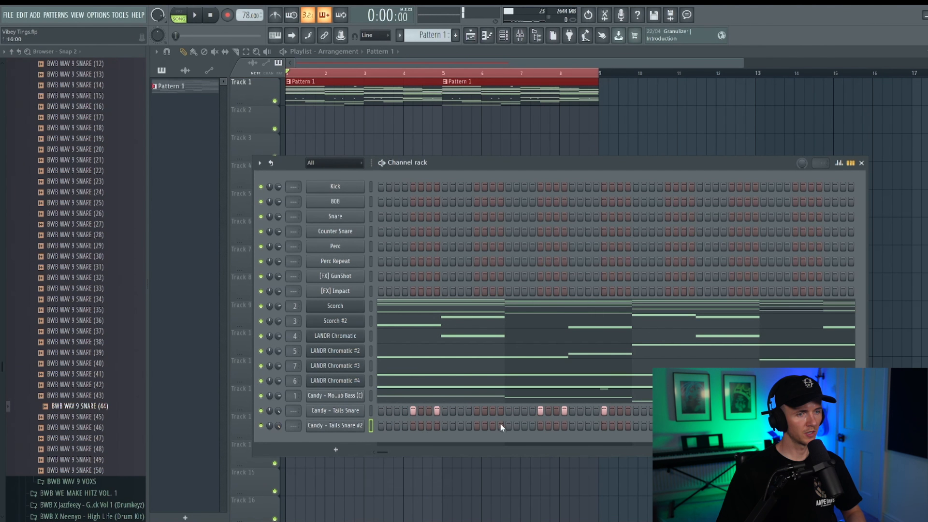
click(604, 425)
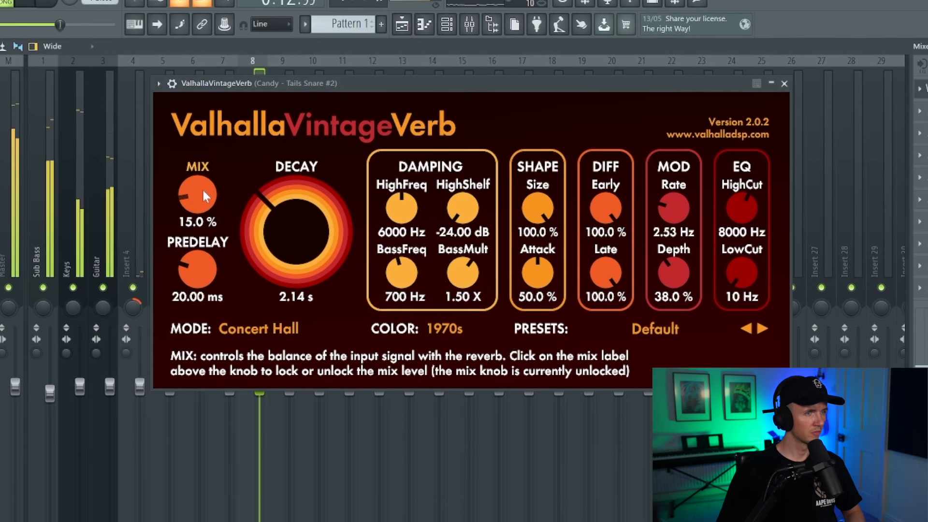
On the cloned snare's ValhallaVintageVerb, set the mix to 13.2 % and the predelay to 0.00 ms, and raise the low cut
drag(203, 192, 197, 195)
drag(195, 269, 204, 337)
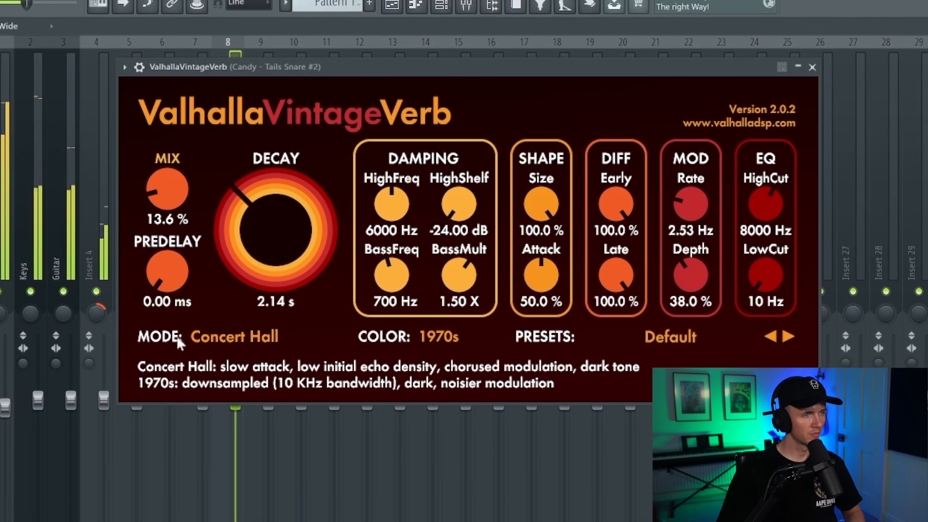
drag(164, 184, 163, 188)
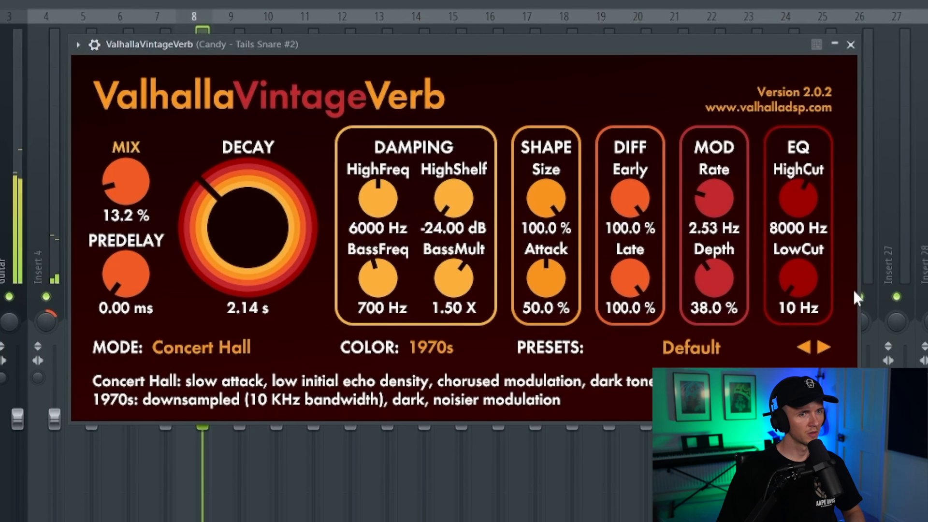
drag(798, 280, 799, 261)
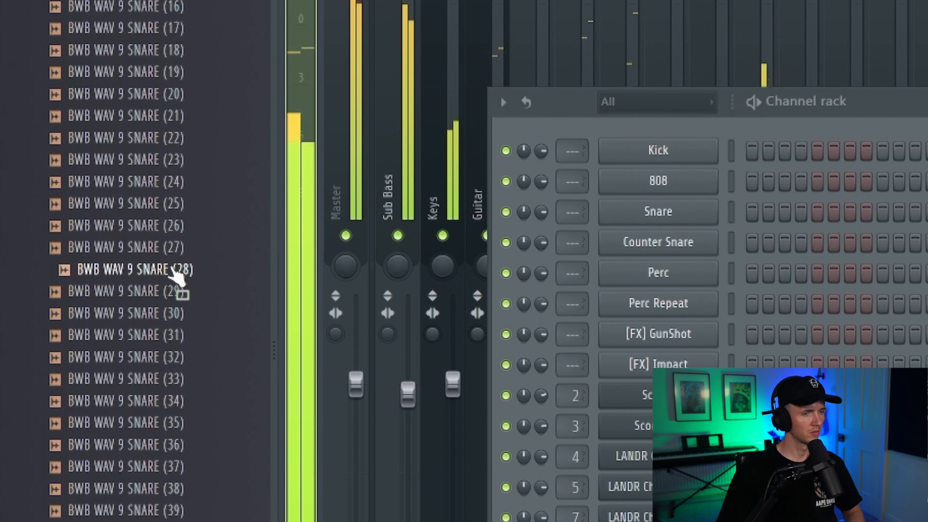
Add BWB WAV 9 SNARE (28) to the channel rack, routed to mixer track 8, with a hit on step 29
drag(167, 277, 352, 380)
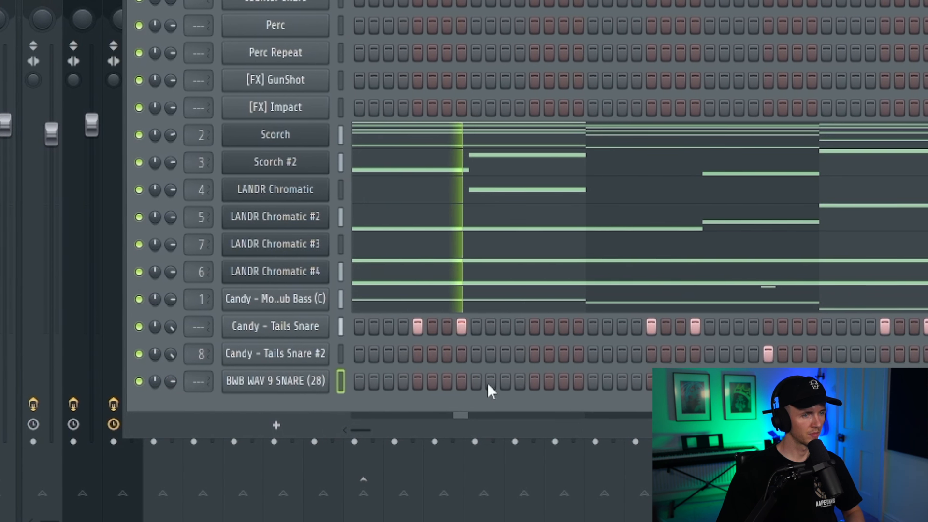
drag(206, 383, 205, 361)
drag(152, 382, 153, 374)
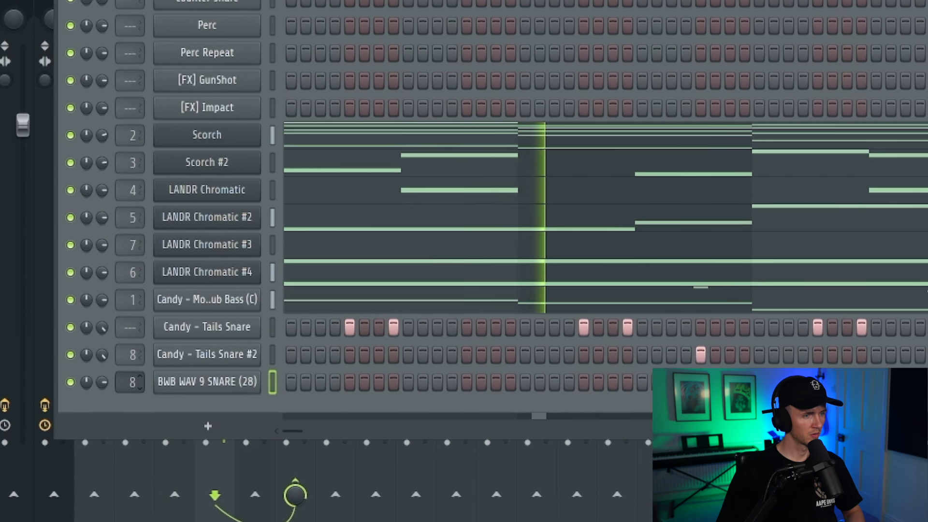
click(629, 383)
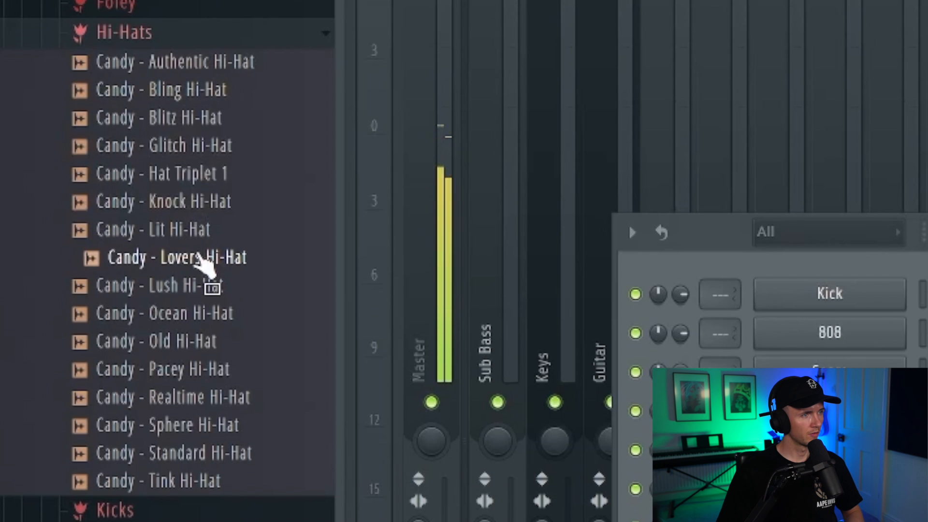
Add Candy - Ocean Hi-Hat to the channel rack with a hit on every second step, and check its sampler settings during playback
drag(207, 265, 348, 391)
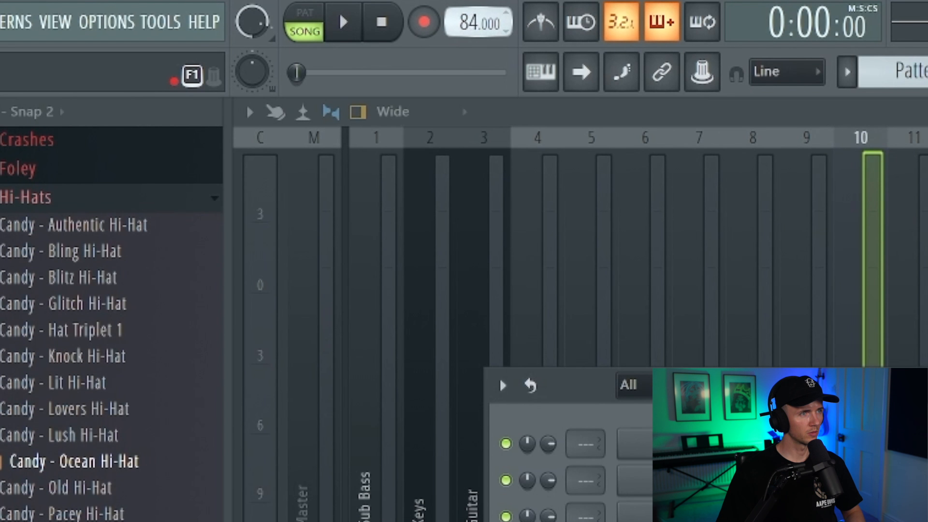
key(space)
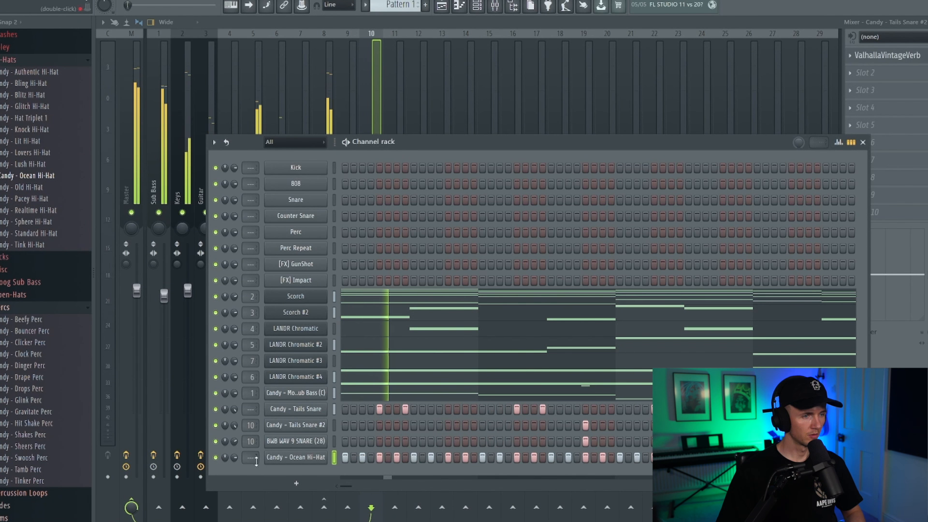
click(299, 458)
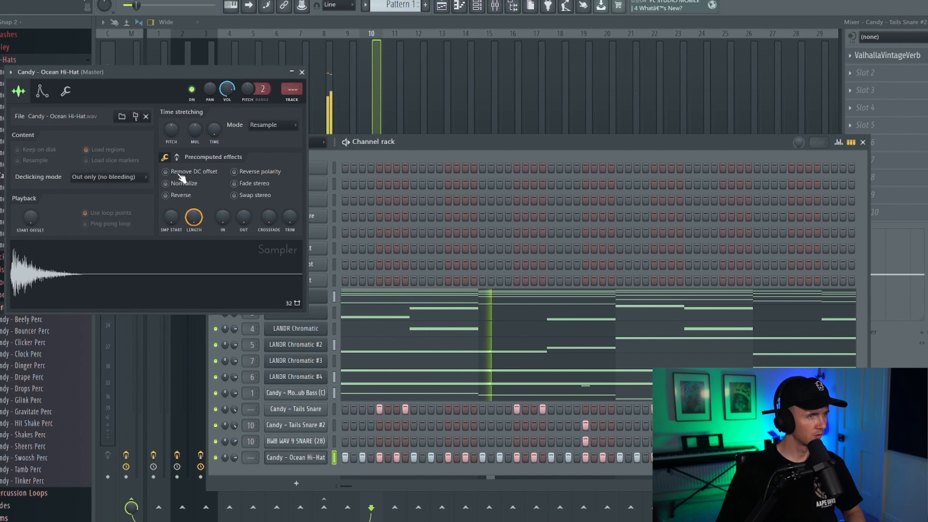
click(302, 72)
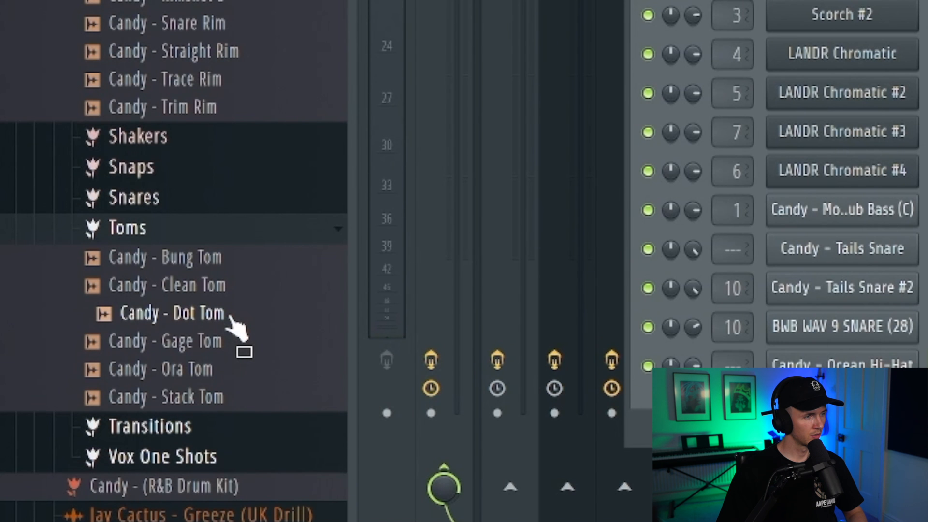
Audition the Clean and Dot toms, add Candy - Dot Tom to the channel rack and paste the Tails Snare pattern into it
click(209, 288)
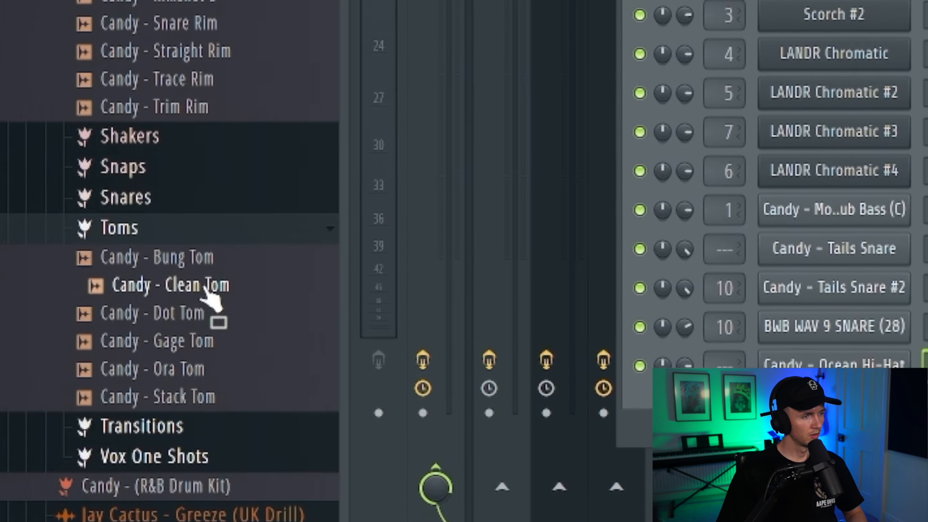
click(205, 311)
drag(262, 319, 828, 397)
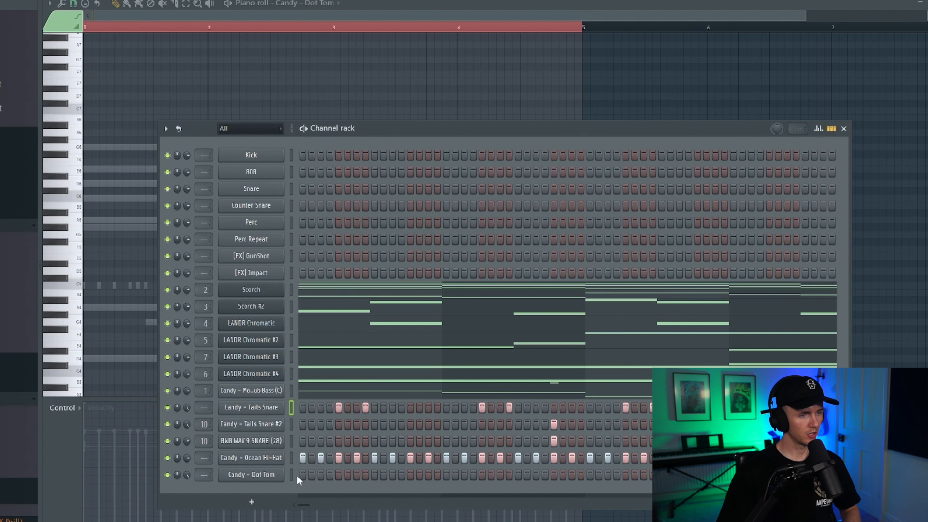
click(292, 474)
key(ctrl+v)
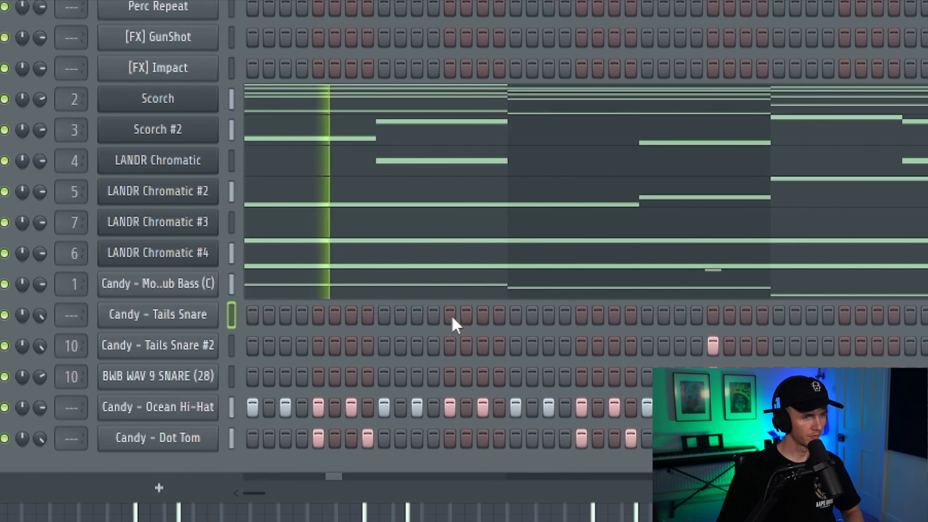
Place new hits on steps 13 and 45 of the Candy - Tails Snare channel
click(420, 315)
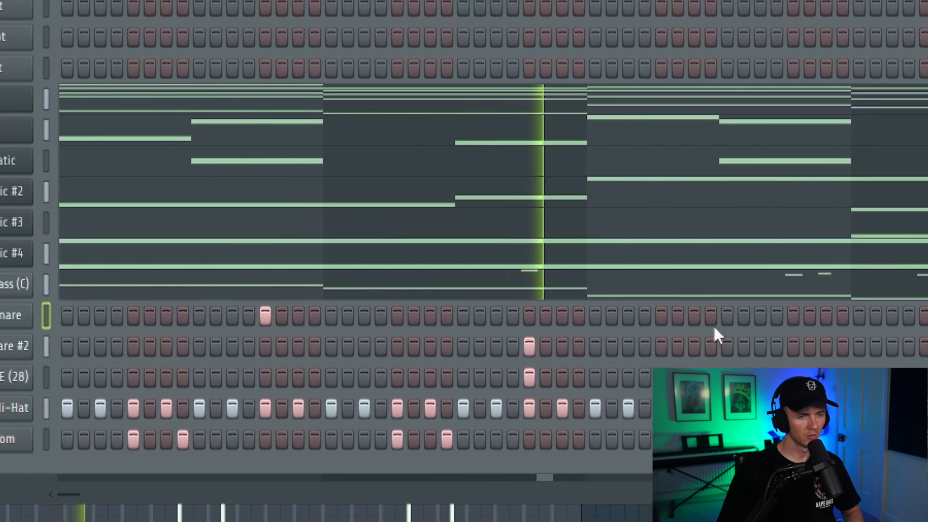
click(741, 316)
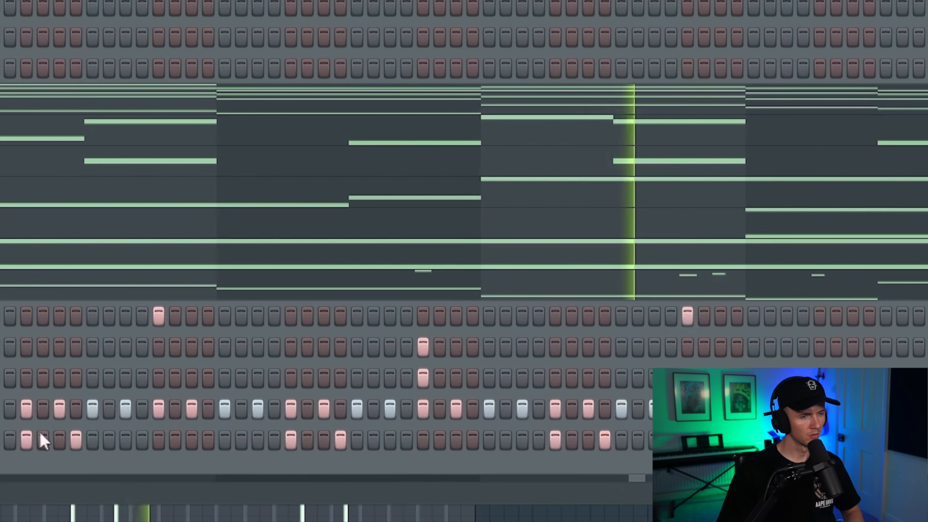
drag(2, 494, 63, 495)
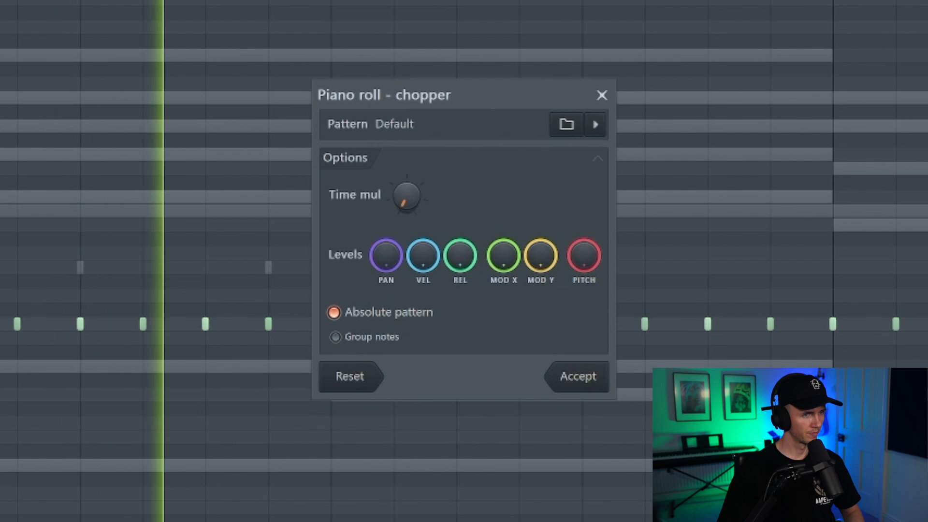
Split two lengthened C5 hi-hat notes into rolls with the piano roll chopper, the second one in bar 2
click(551, 376)
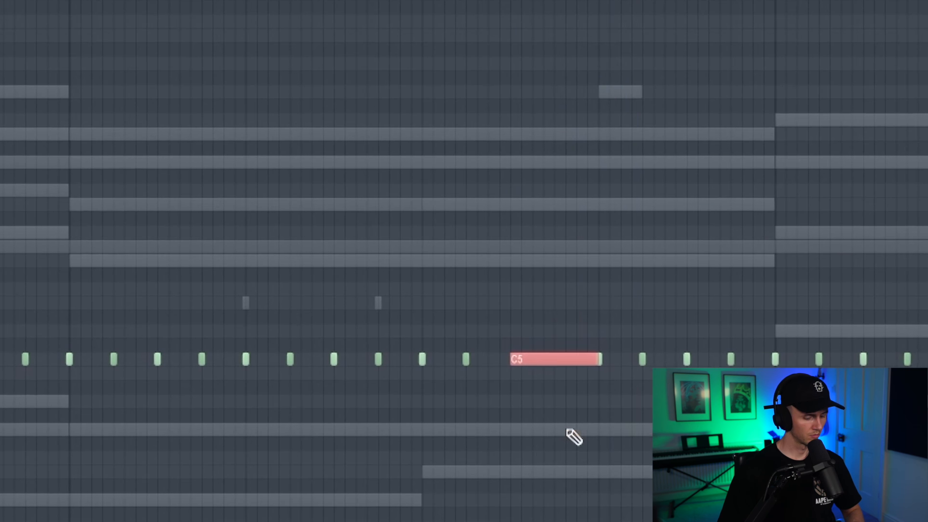
key(alt+u)
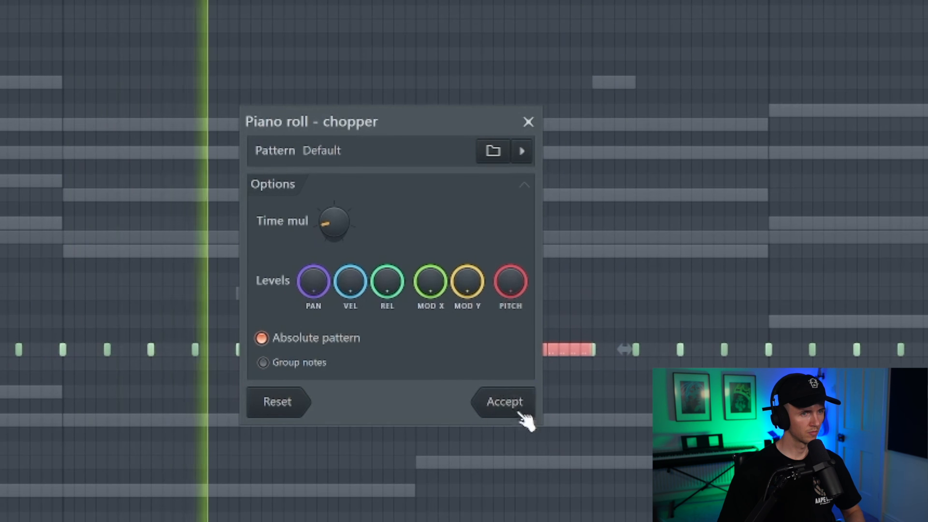
click(522, 403)
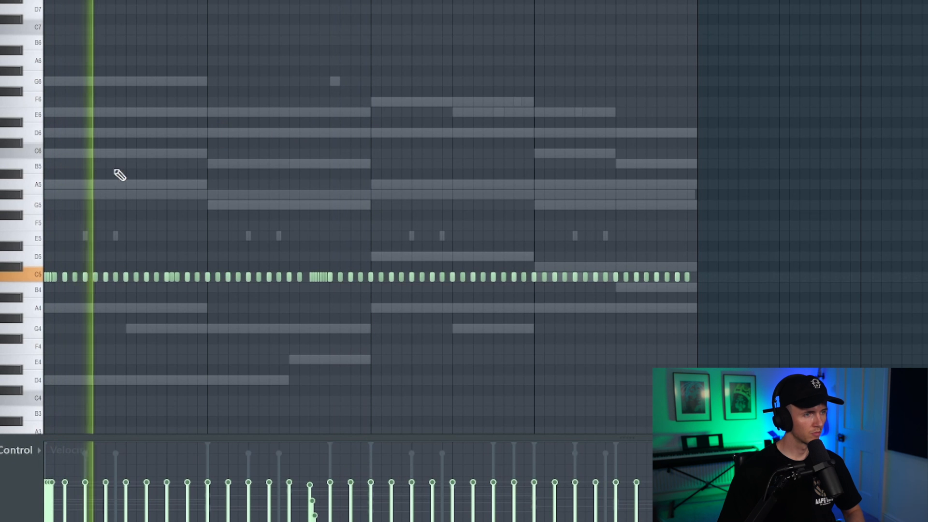
Add a short hi-hat roll on beat 2 of bar 2 and duplicate the hi-hats of bars 1 and 2 into bars 3 and 4
scroll(119, 175, up, 3)
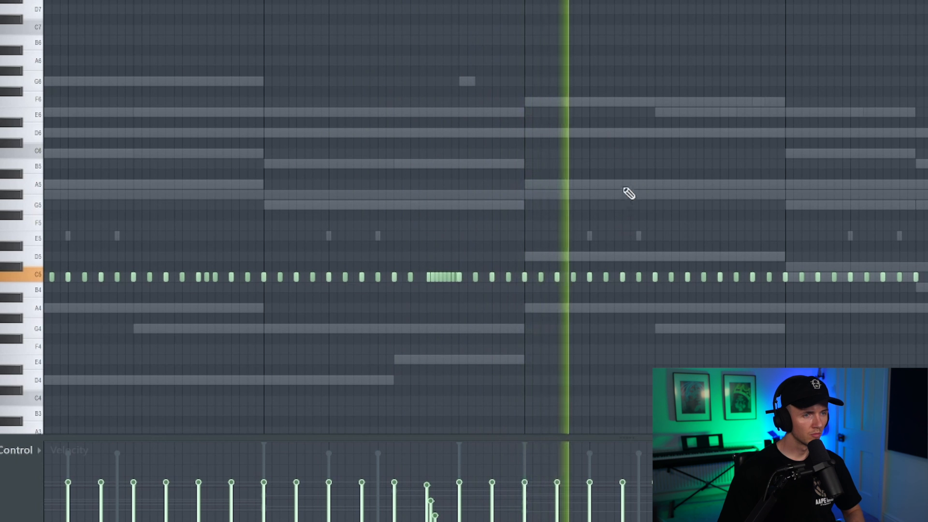
scroll(279, 279, up, 3)
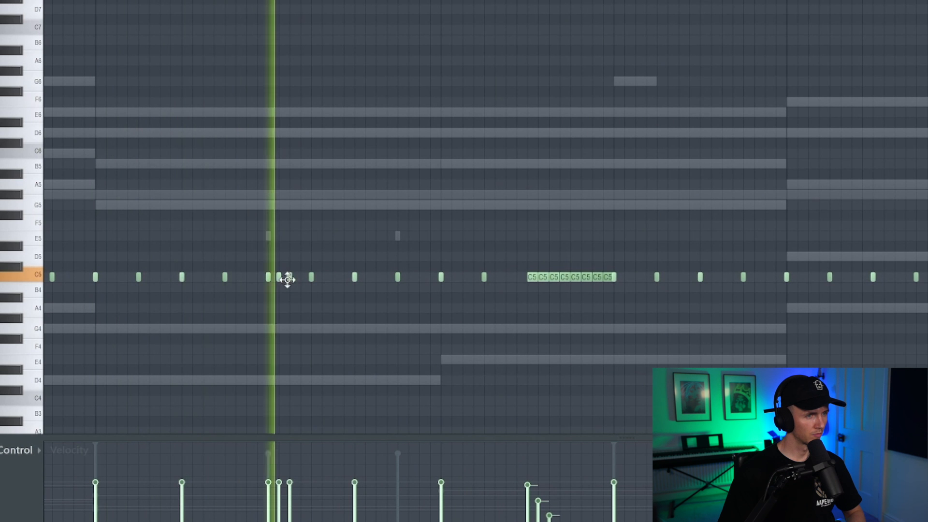
scroll(289, 279, down, 3)
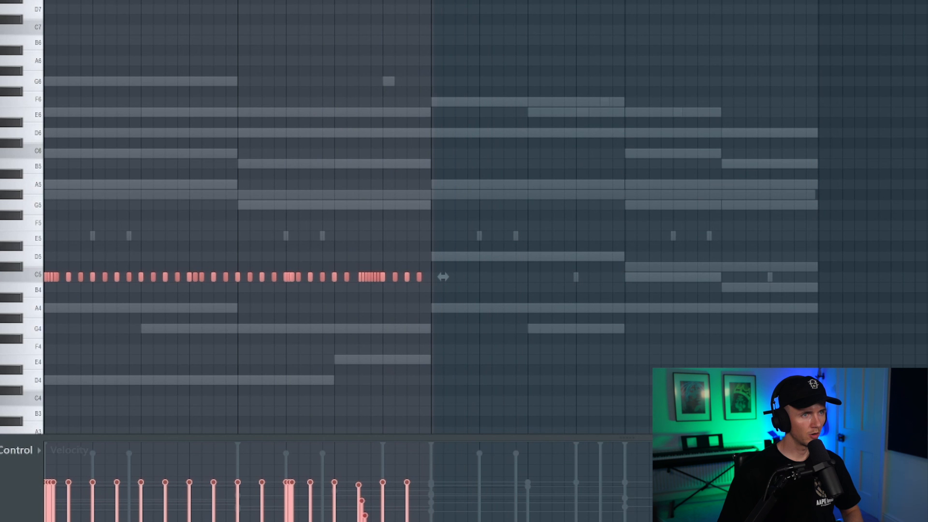
key(ctrl+b)
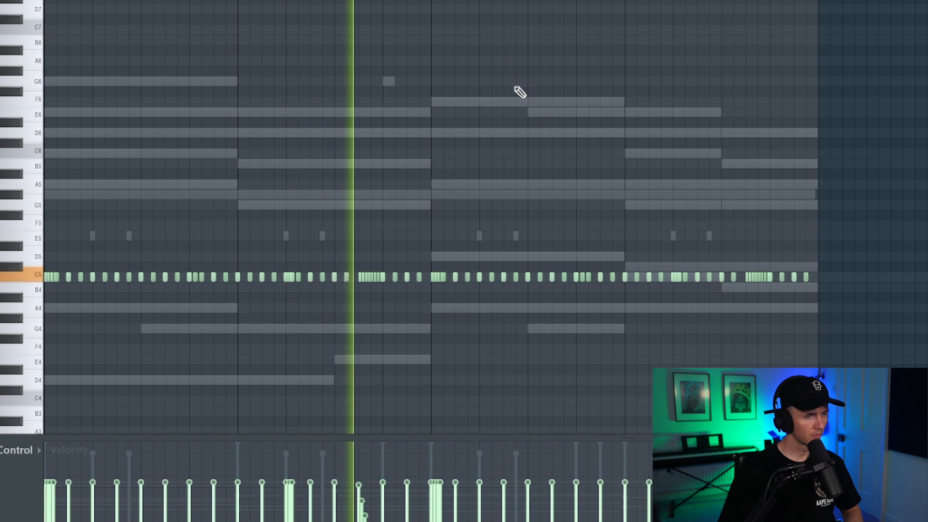
Add a three-note hi-hat roll in bar 4, starting on the bar's second tom hit, and deselect the notes
scroll(524, 108, up, 3)
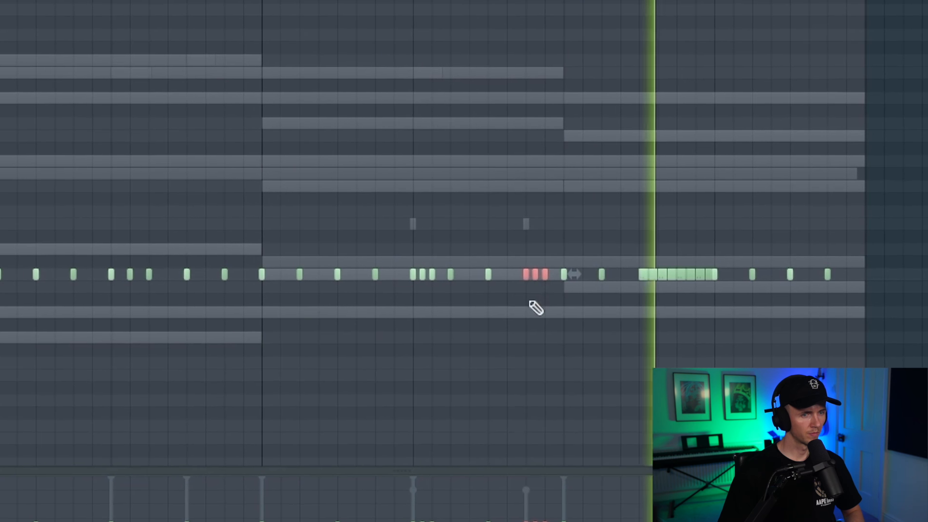
ctrl+click(541, 408)
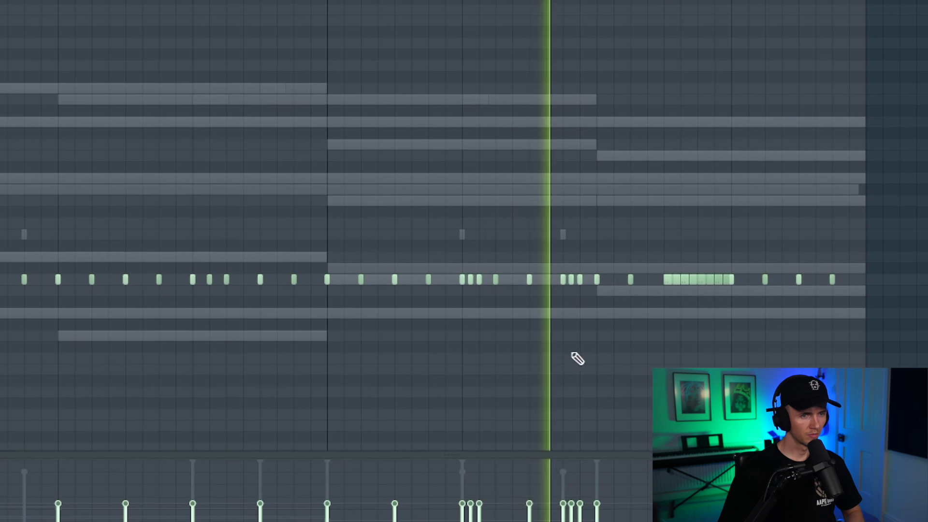
scroll(525, 357, down, 3)
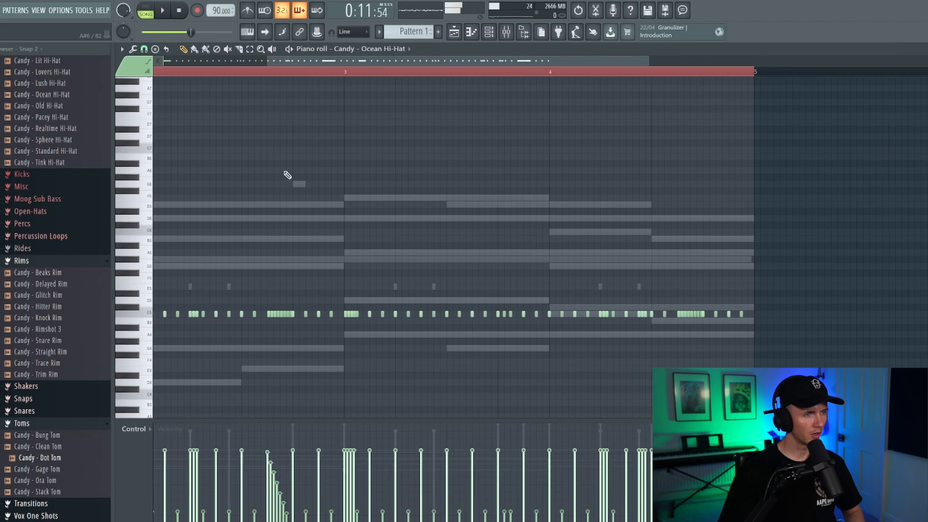
Delete most of the long hi-hat roll in the second half of bar 2 and place a single C5 hit there
scroll(245, 267, up, 3)
right_click(295, 315)
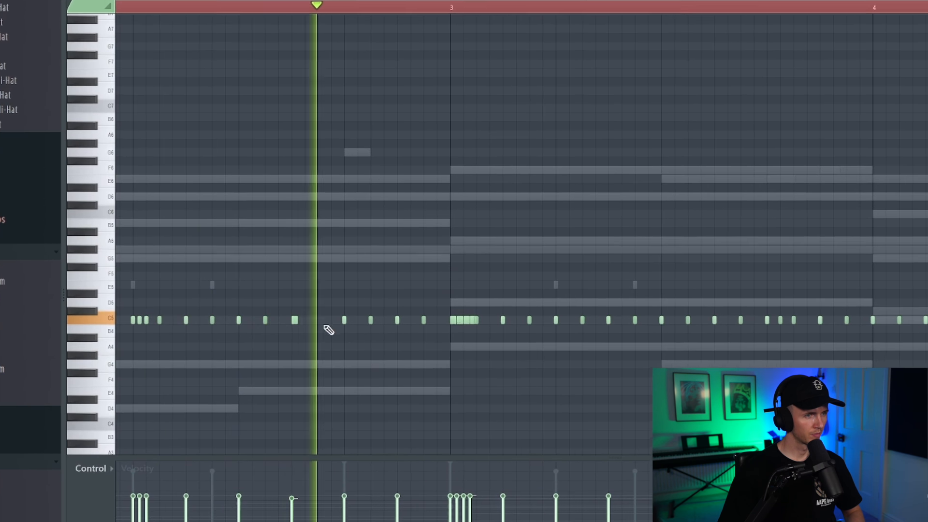
click(316, 317)
key(space)
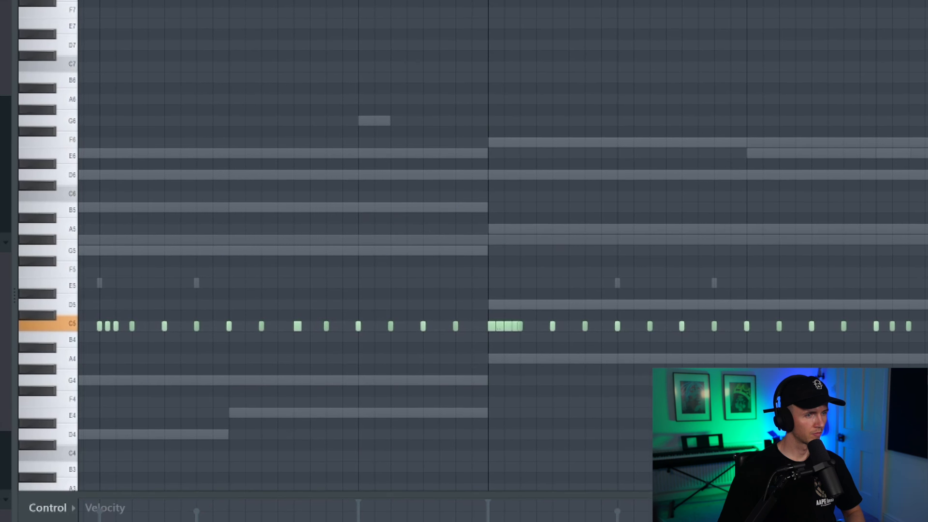
key(space)
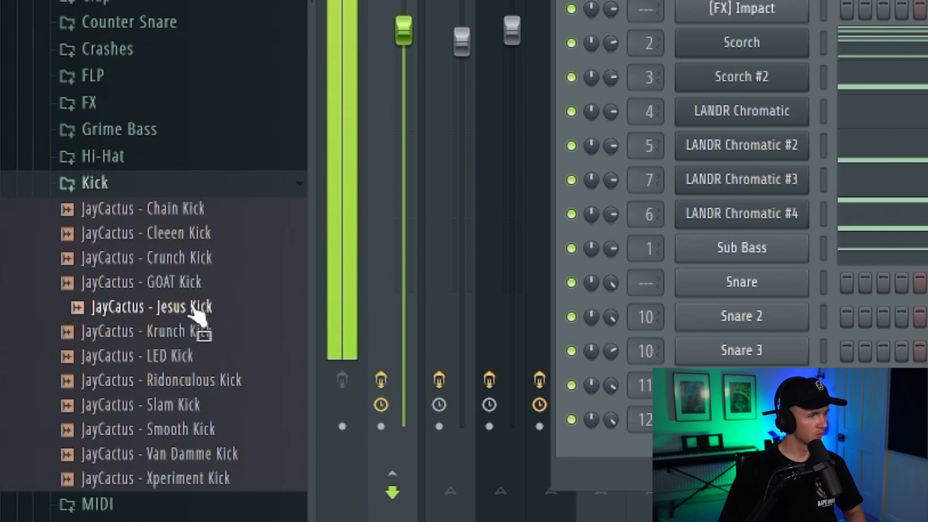
Add JayCactus - GOAT Kick as a channel and place kick hits across the pattern, including steps 1, 16, 17, 27 and 33
drag(186, 284, 831, 462)
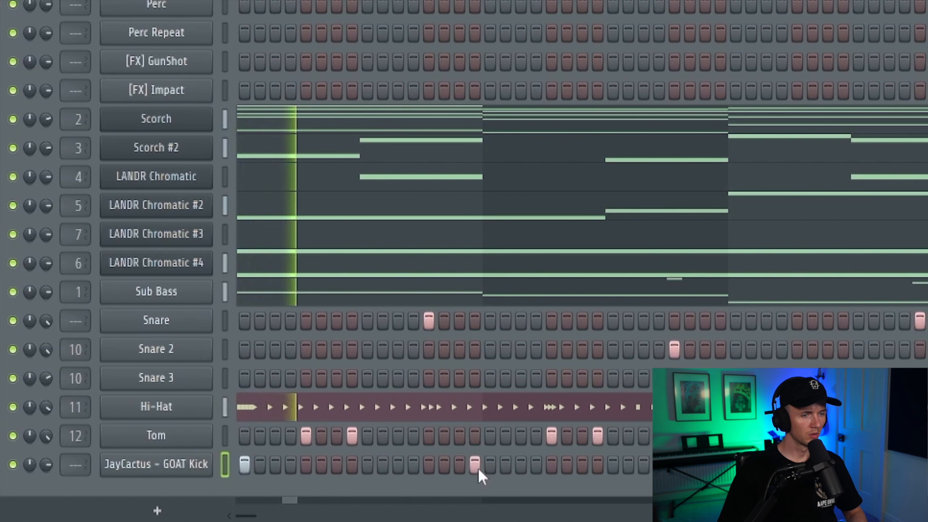
click(479, 467)
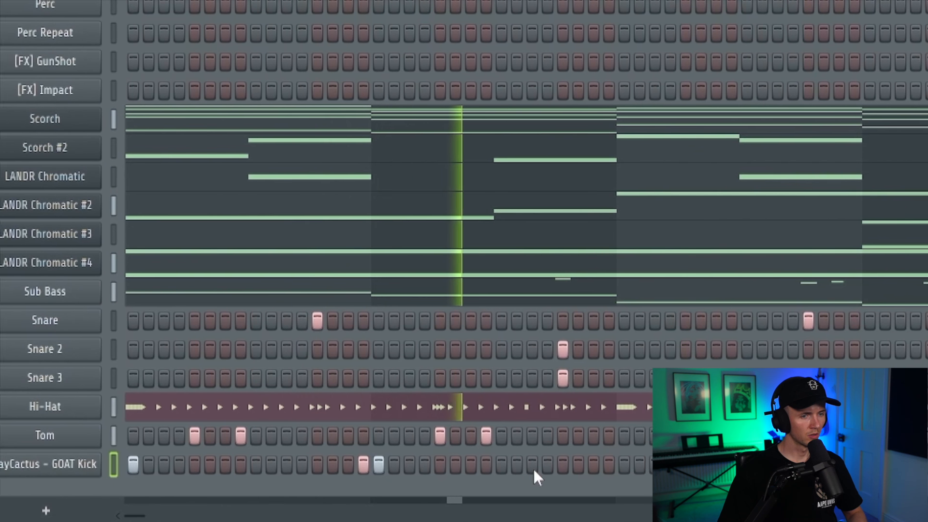
click(557, 466)
click(553, 466)
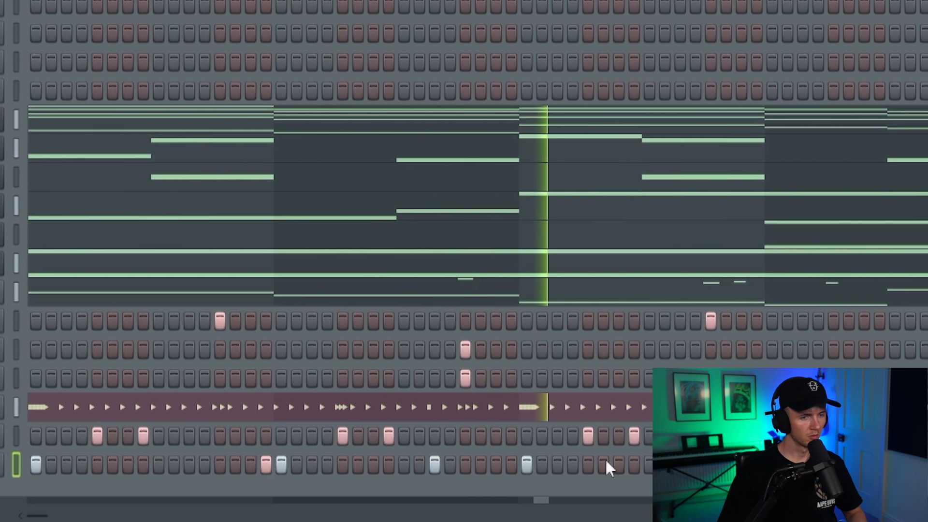
click(634, 466)
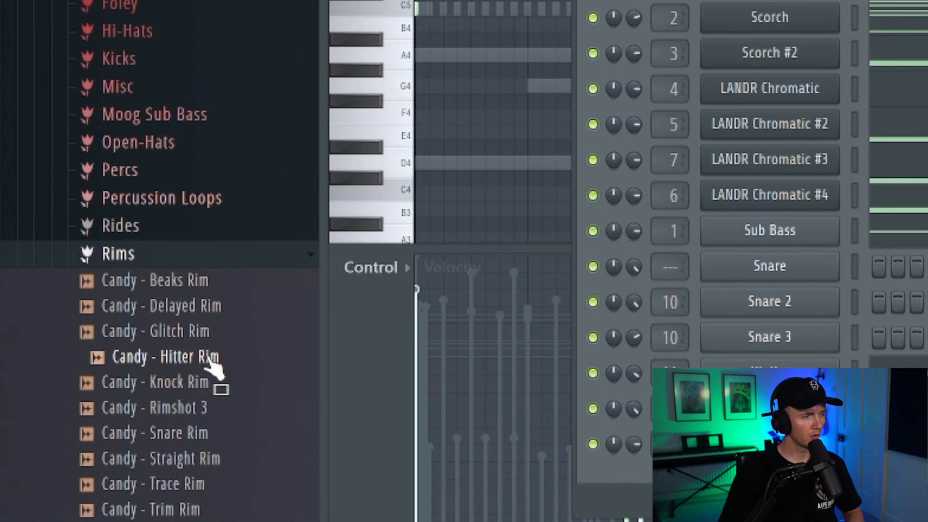
Add Candy - Hitter Rim as a channel and place hits on steps 11 and 34 and one late in bar 4
drag(199, 359, 448, 486)
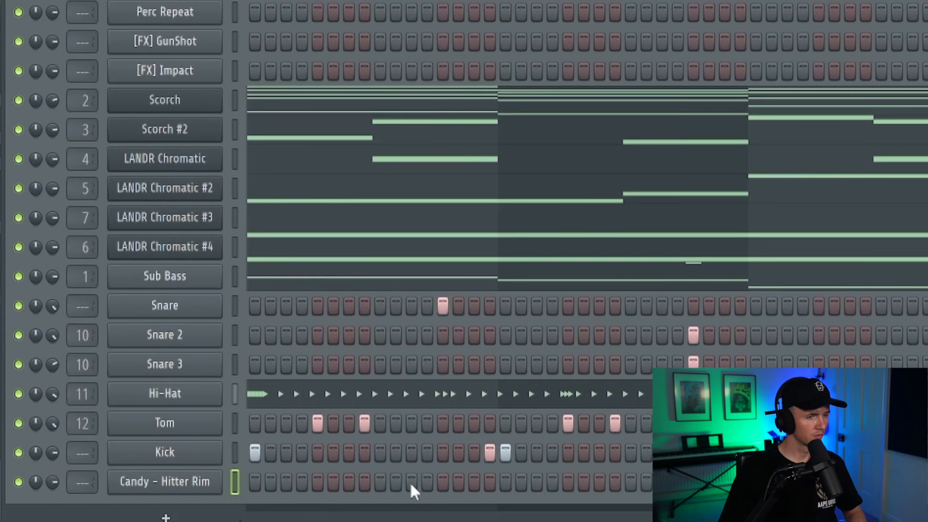
key(space)
click(411, 481)
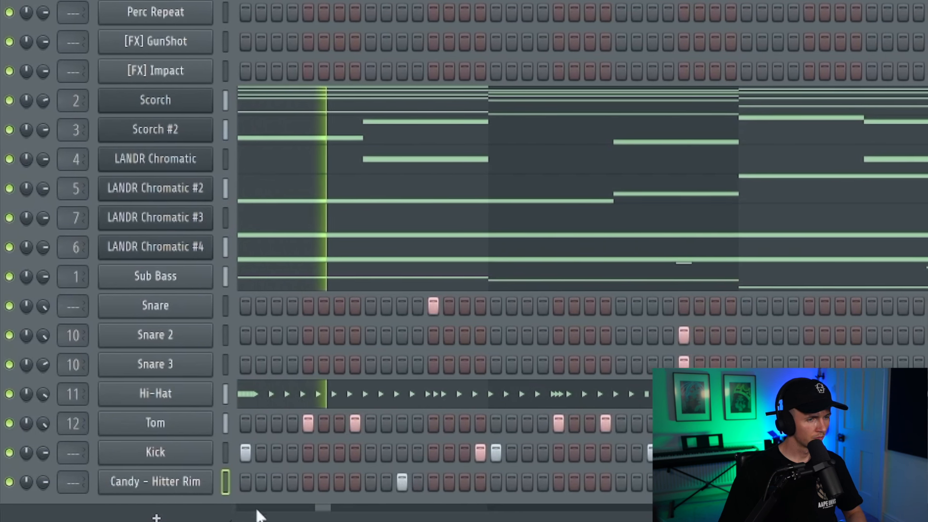
scroll(573, 290, right, 5)
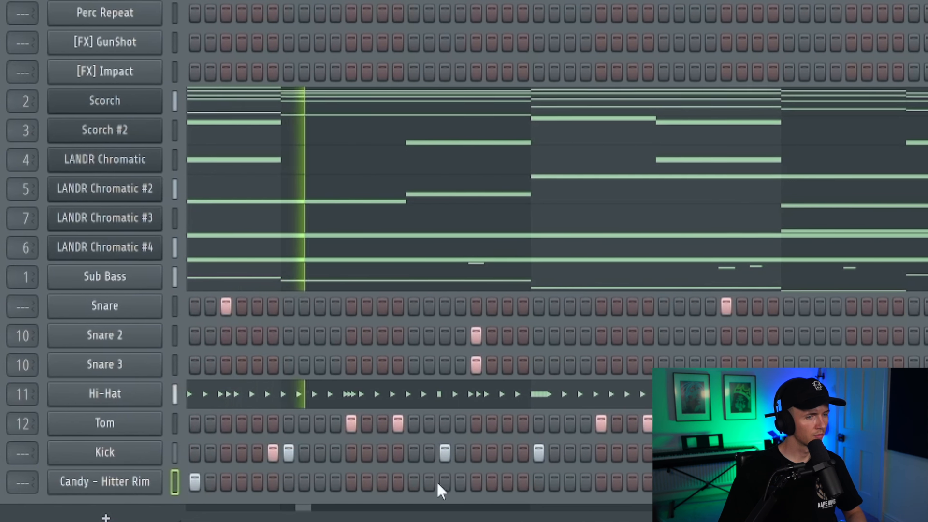
click(583, 483)
drag(168, 520, 183, 520)
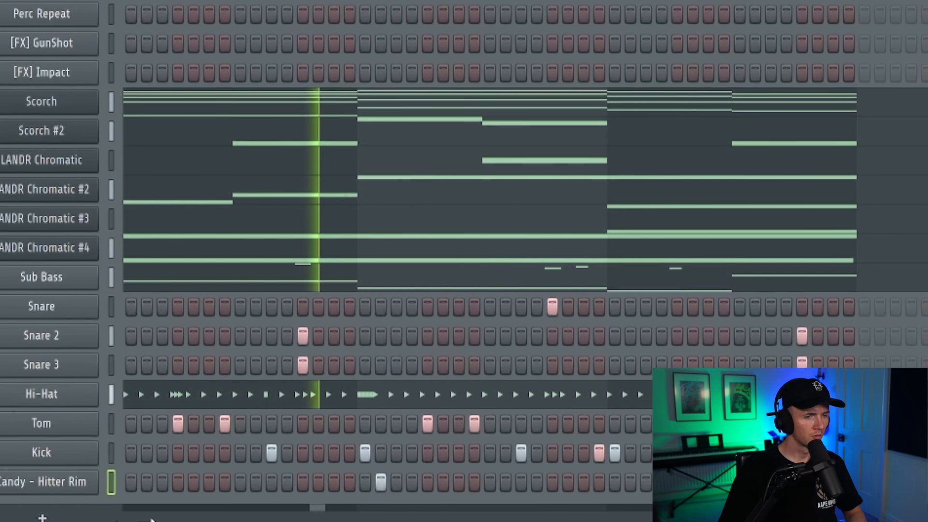
drag(87, 520, 159, 521)
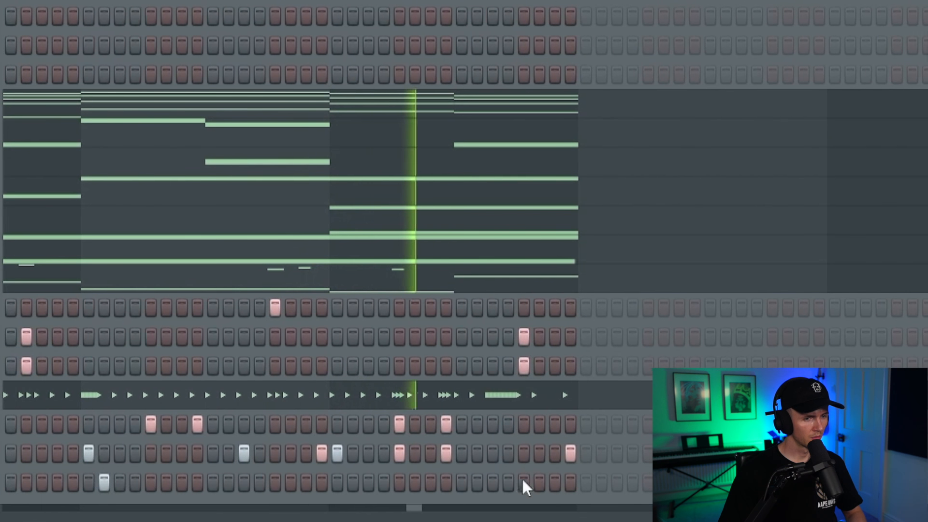
click(519, 482)
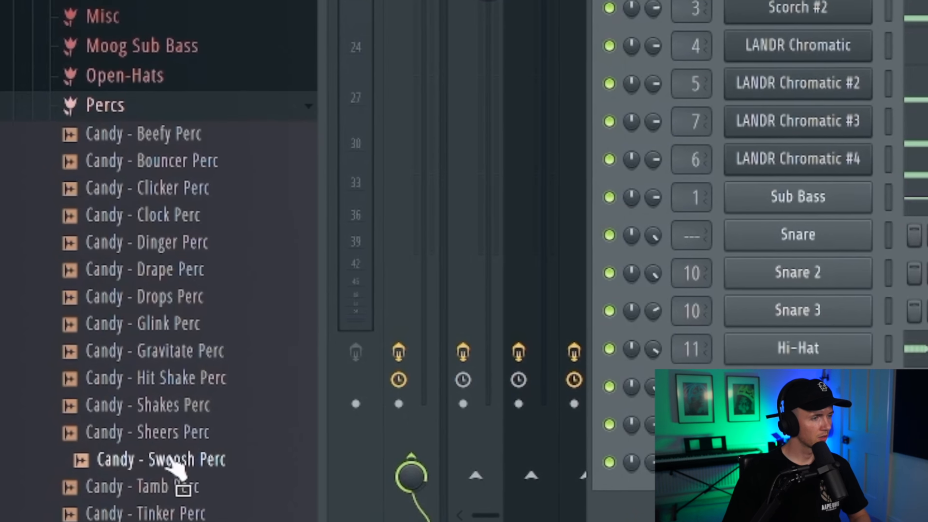
Add Candy - Swoosh Perc as a channel and try single hits on steps 3 and 15, clearing each one again
drag(175, 465, 177, 427)
drag(172, 461, 466, 503)
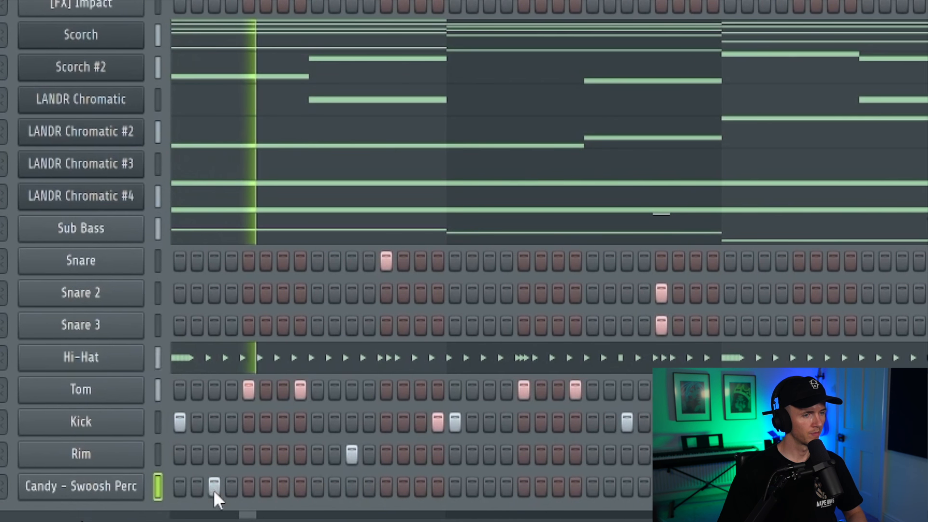
right_click(214, 489)
click(421, 488)
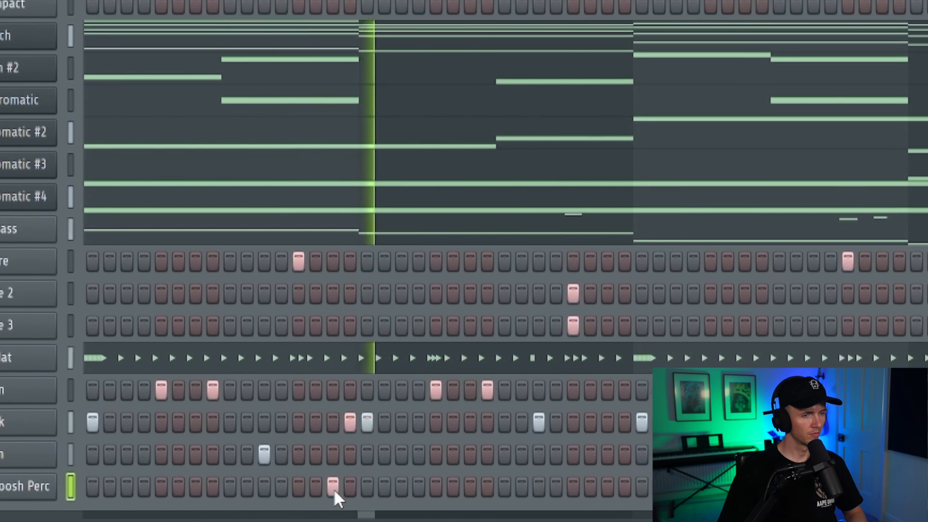
right_click(333, 488)
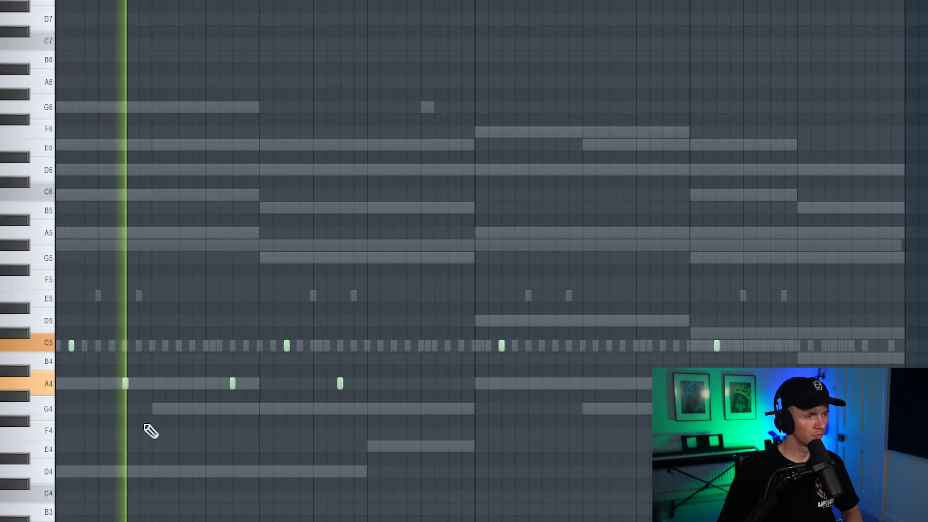
Place A4 percussion notes near the end of bar 2 and in the first half of bar 3
scroll(316, 421, up, 2)
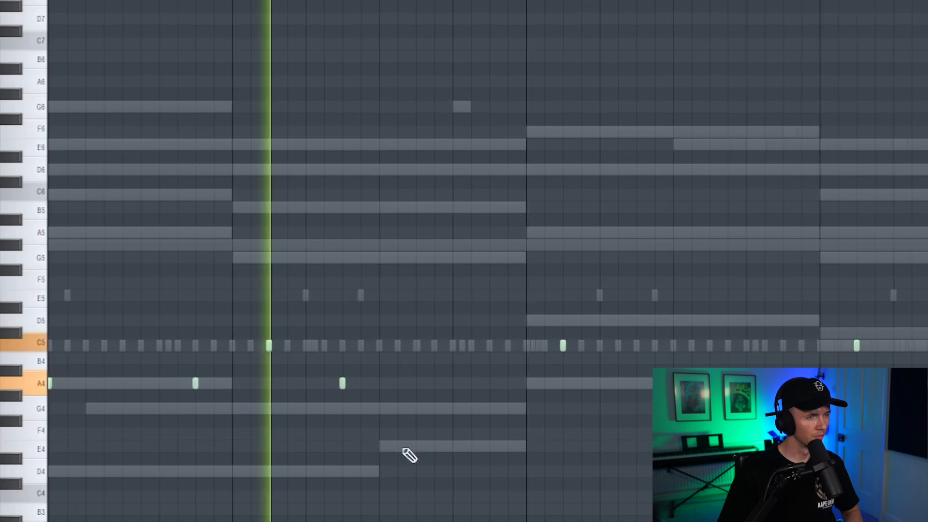
scroll(462, 404, down, 1)
click(476, 385)
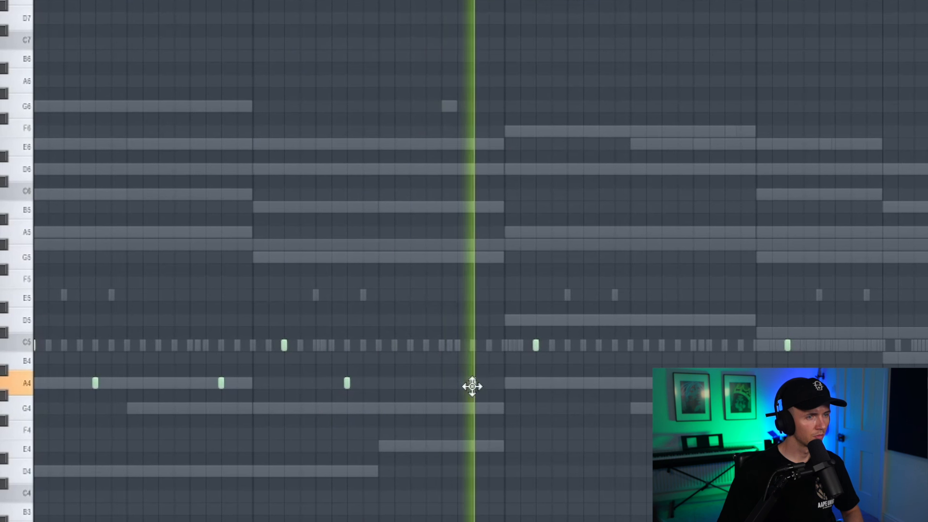
mouse_move(603, 396)
mouse_down()
mouse_move(604, 383)
mouse_move(588, 376)
mouse_up()
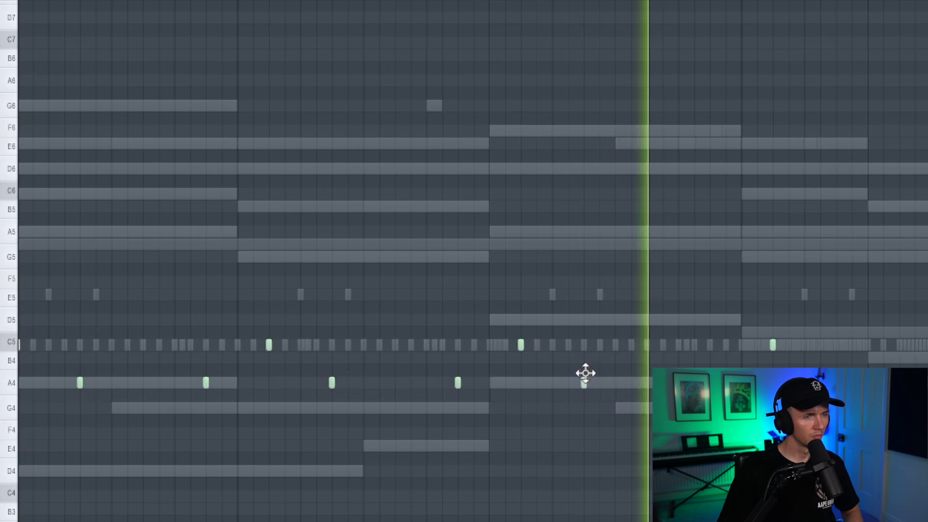
Delete the percussion notes in bars 3 and 4 and duplicate the notes of bars 1 and 2 into them
right_click(777, 345)
right_click(510, 345)
right_click(573, 383)
ctrl+drag(5, 2, 458, 362)
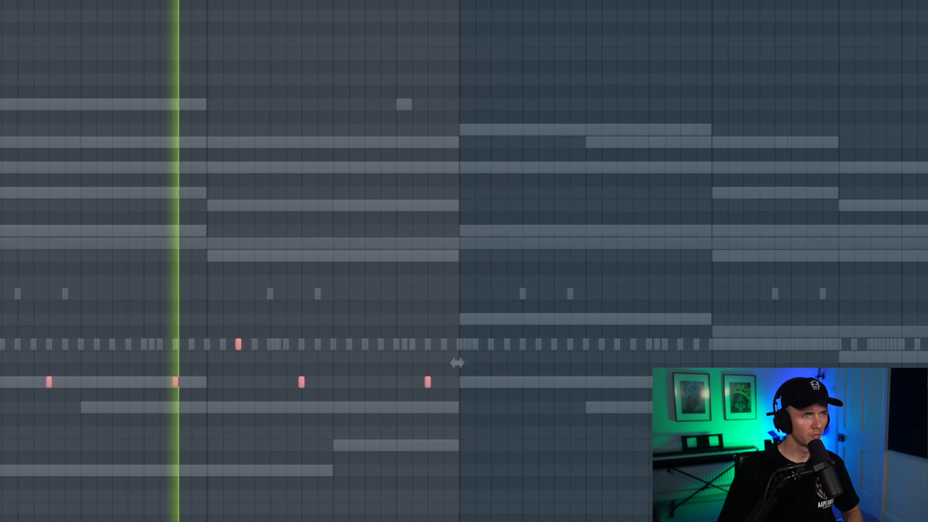
key(ctrl+b)
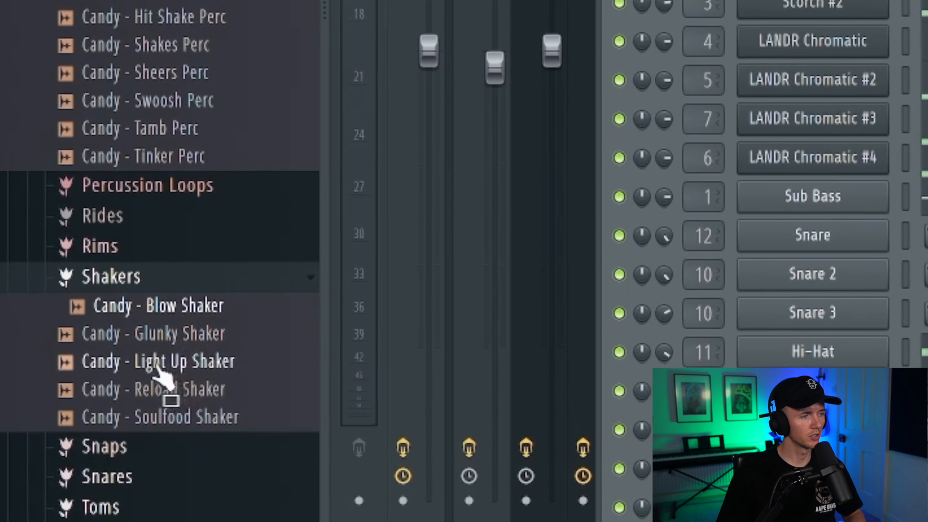
Add Candy - Light Up Shaker as a channel and give its two C5 notes in bar 1 a high and a low velocity
drag(156, 367, 443, 498)
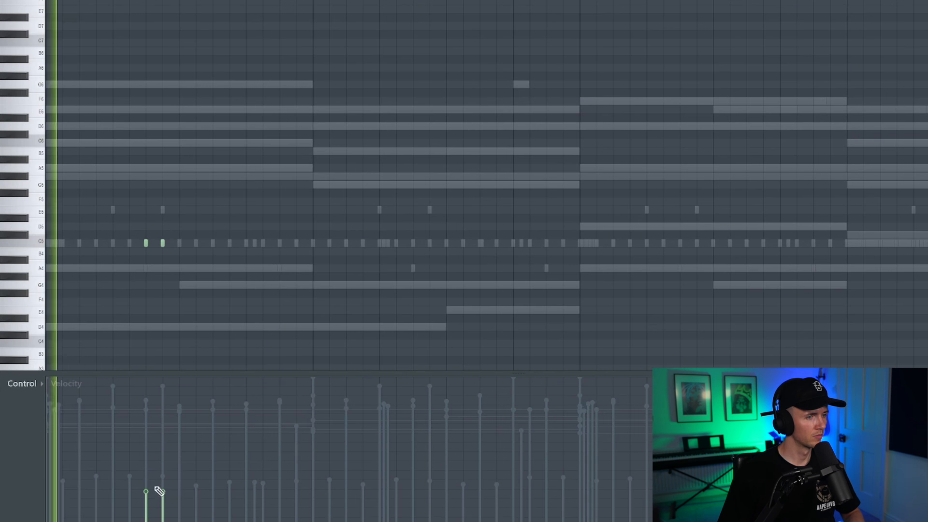
drag(159, 491, 177, 415)
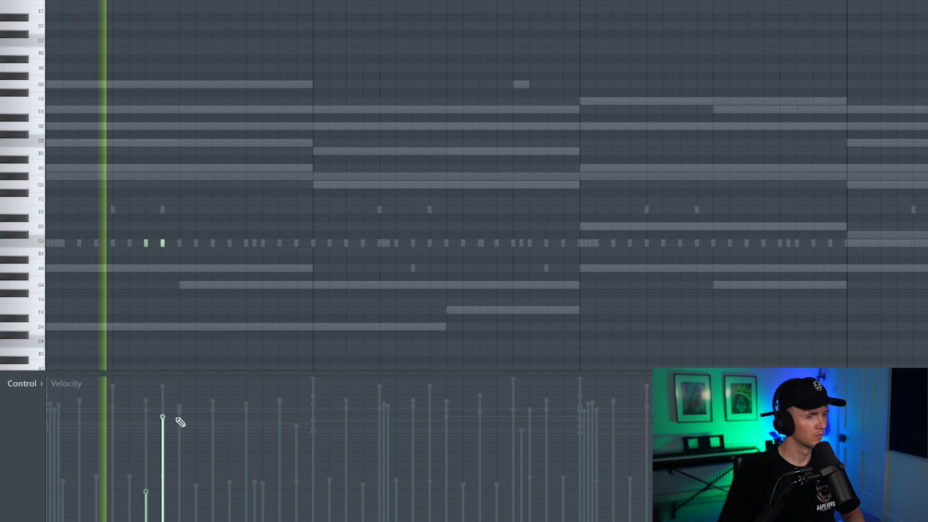
drag(164, 411, 177, 505)
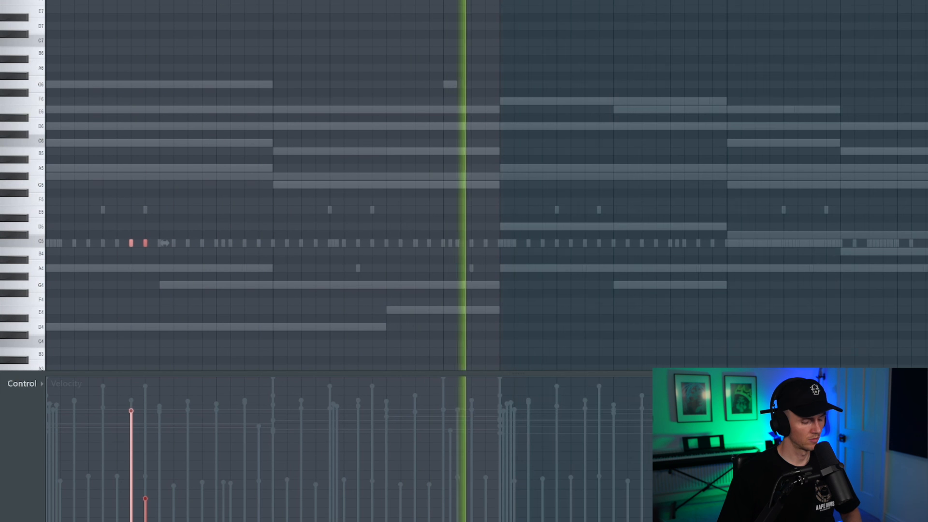
Duplicate the shaker notes of the first two bars into bars 3 and 4 and deselect them
key(ctrl+b)
key(ctrl+a)
scroll(651, 144, down, 1)
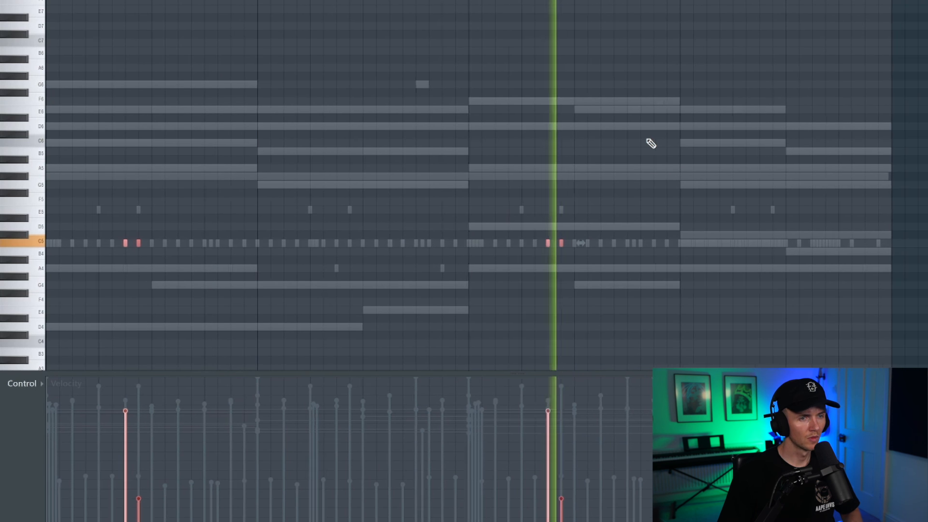
scroll(651, 144, down, 1)
ctrl+click(652, 144)
scroll(651, 144, down, 2)
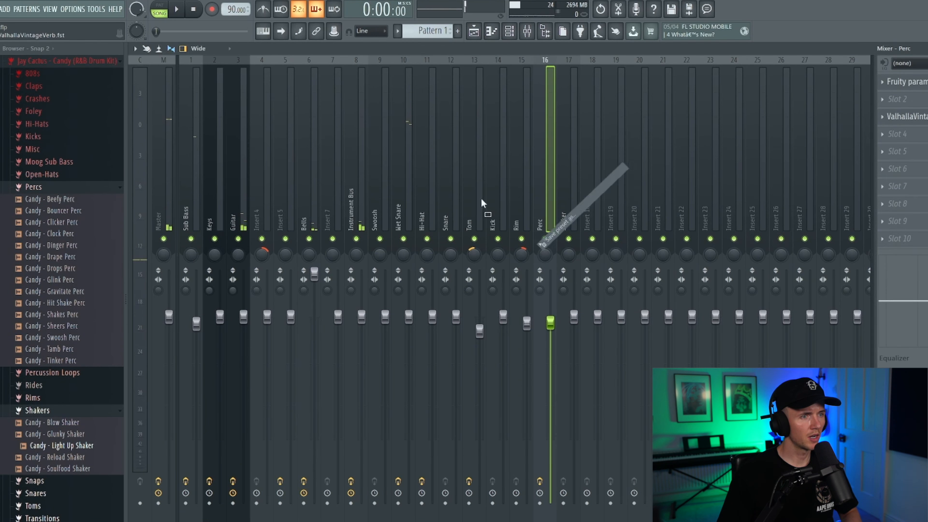
Put the ValhallaVintageVerb reverb on the Hi-Hat mixer track with its mix at about 3 %
drag(427, 199, 429, 203)
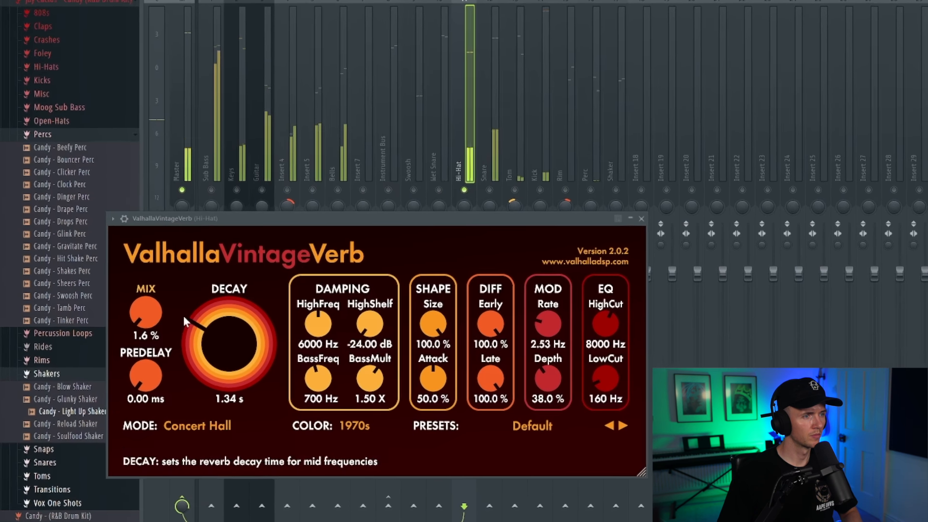
drag(158, 334, 158, 332)
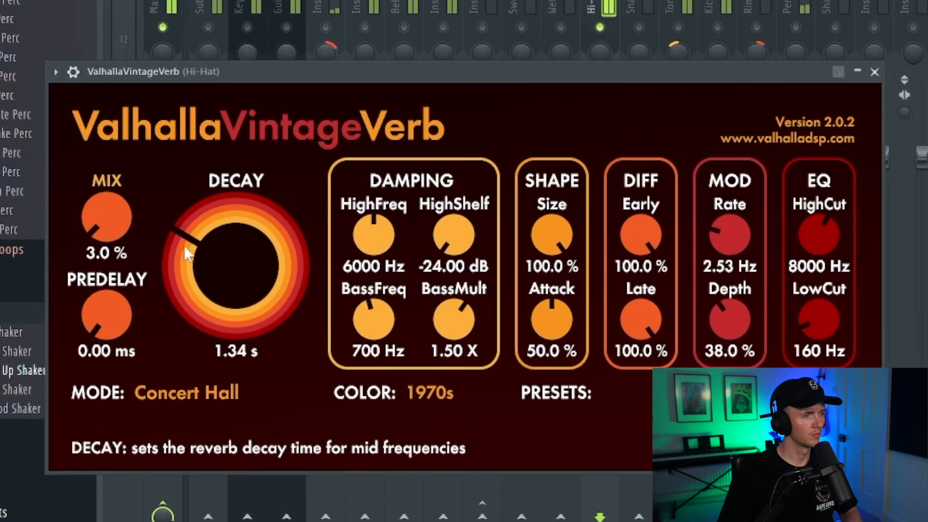
drag(222, 278, 221, 285)
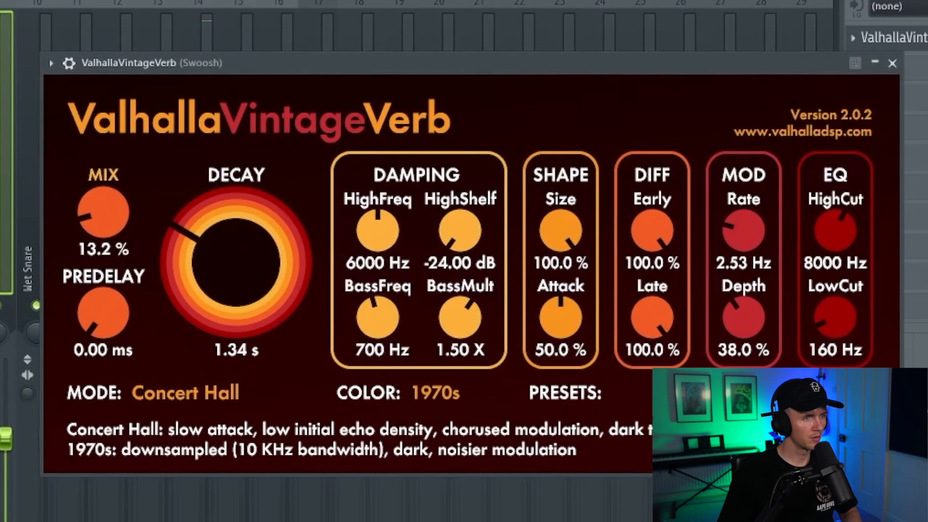
Set the Swoosh track's reverb to a 17.6 % mix and 1.48 s decay and close the plugin
drag(124, 234, 124, 241)
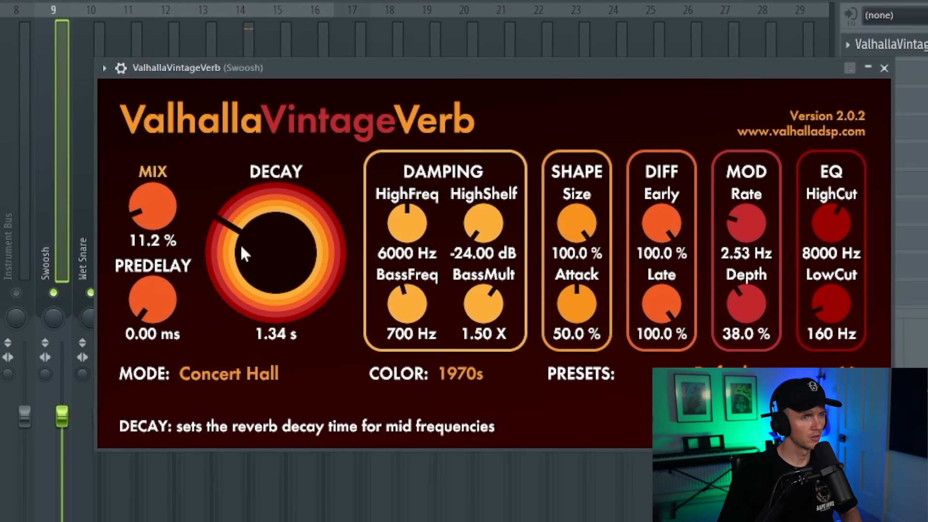
drag(207, 253, 203, 249)
drag(165, 201, 163, 196)
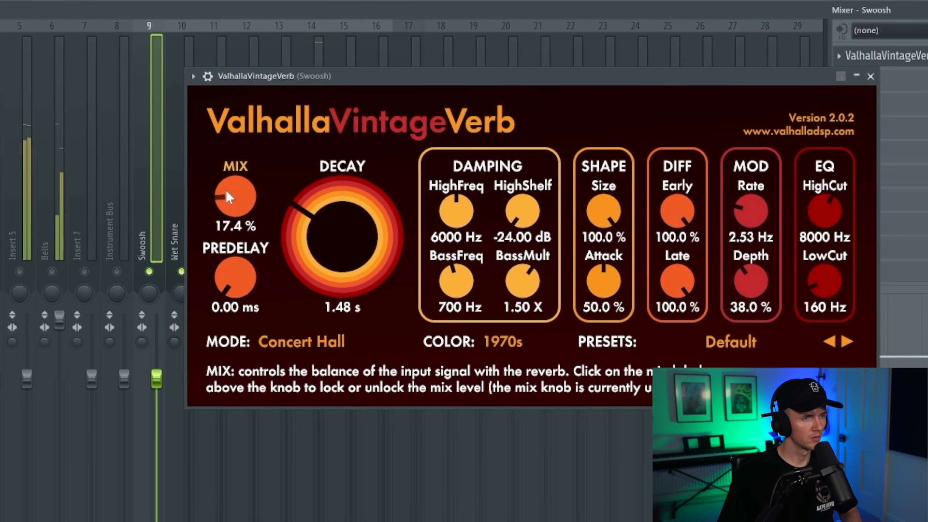
drag(243, 189, 244, 188)
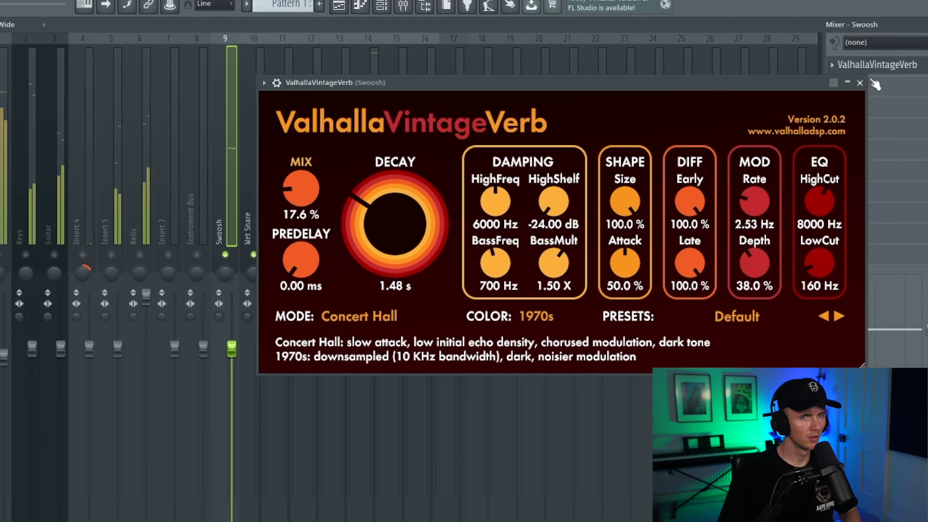
click(868, 78)
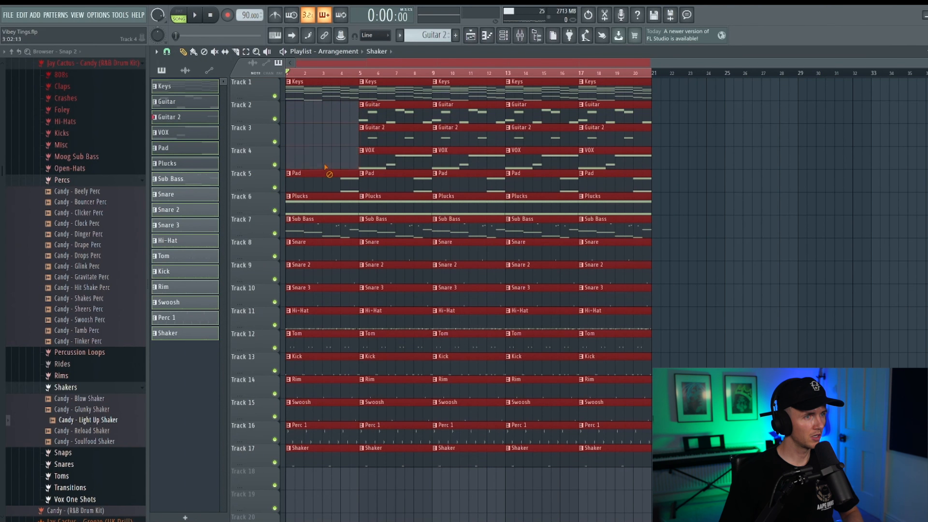
Thin out the arrangement's intro by erasing the pad, pluck and drum clips from the opening bars
mouse_move(325, 167)
mouse_down()
mouse_move(295, 337)
mouse_move(307, 454)
mouse_up()
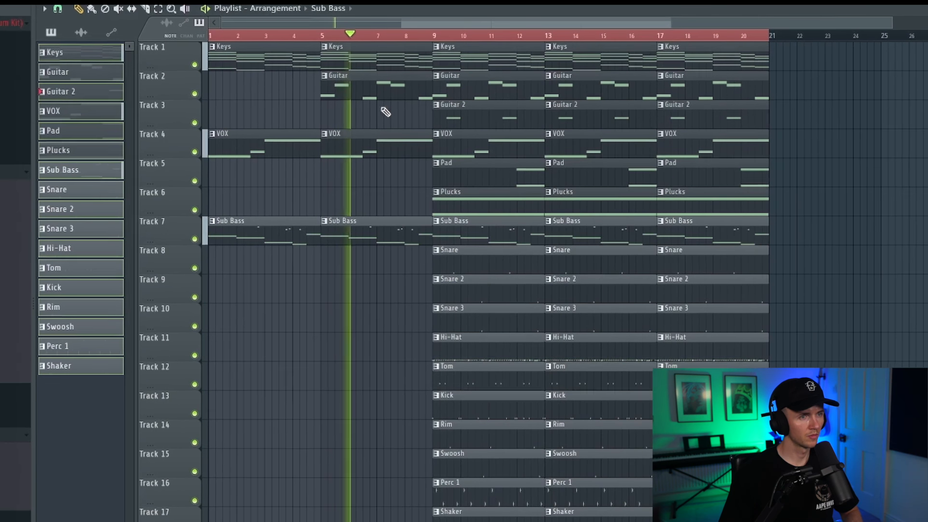
drag(395, 365, 349, 357)
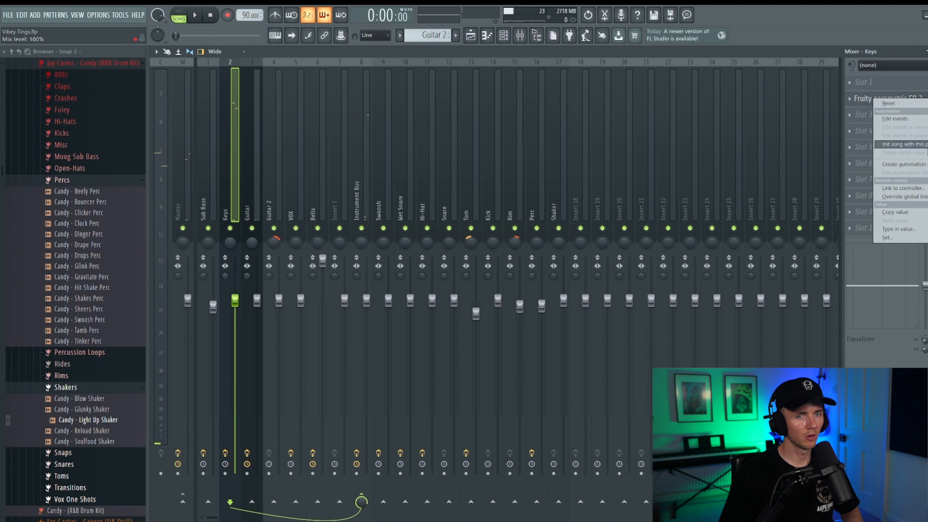
Erase the drum clips from Snare to Swoosh in bars 17 to 20 of the arrangement
click(471, 37)
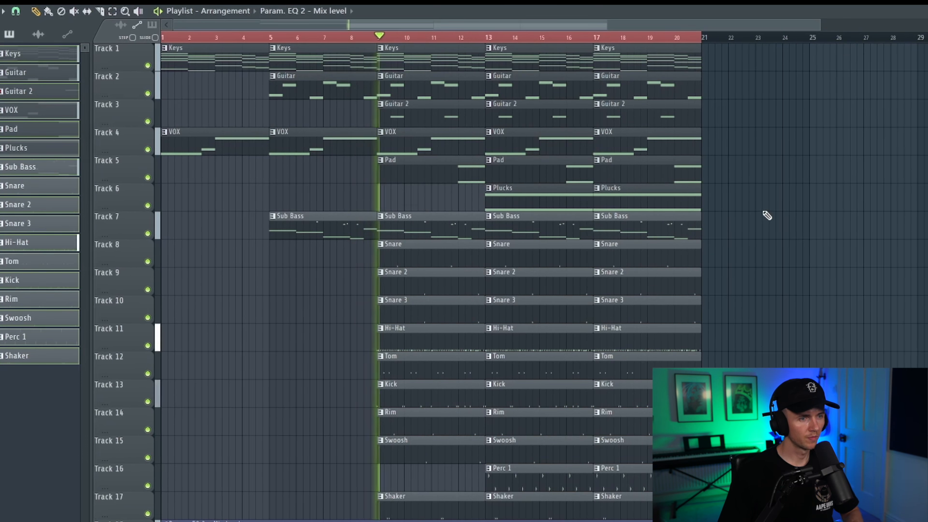
scroll(767, 216, down, 2)
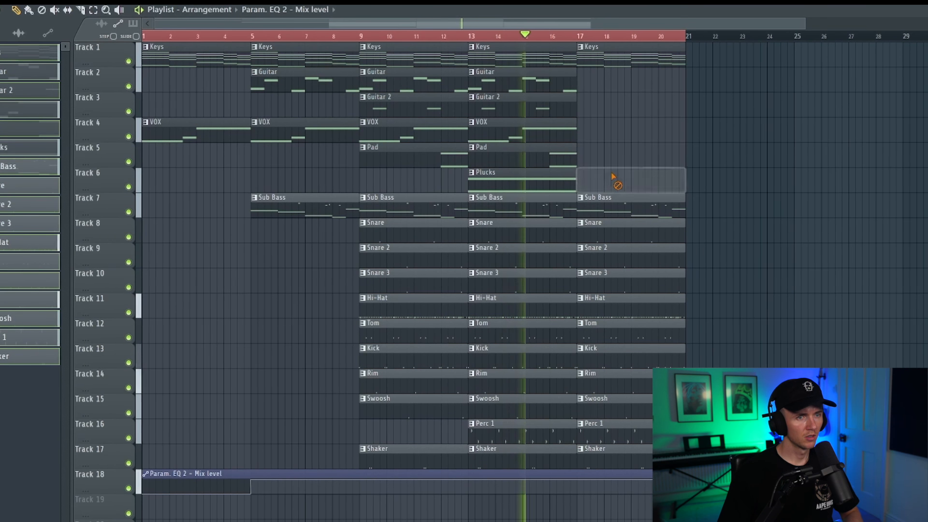
drag(614, 233, 622, 409)
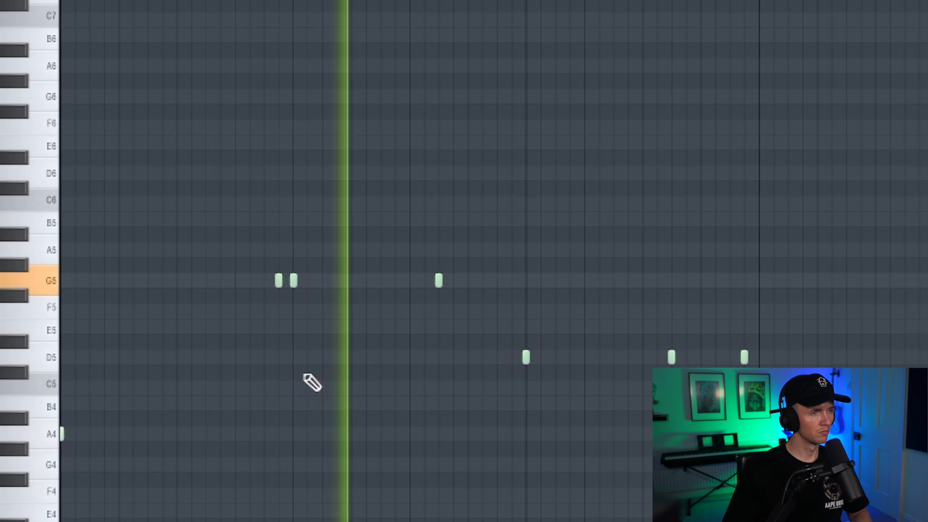
Rework the 808 melody, shifting an early G5 note down and placing a G5 note just before the first D5 note
drag(270, 281, 268, 443)
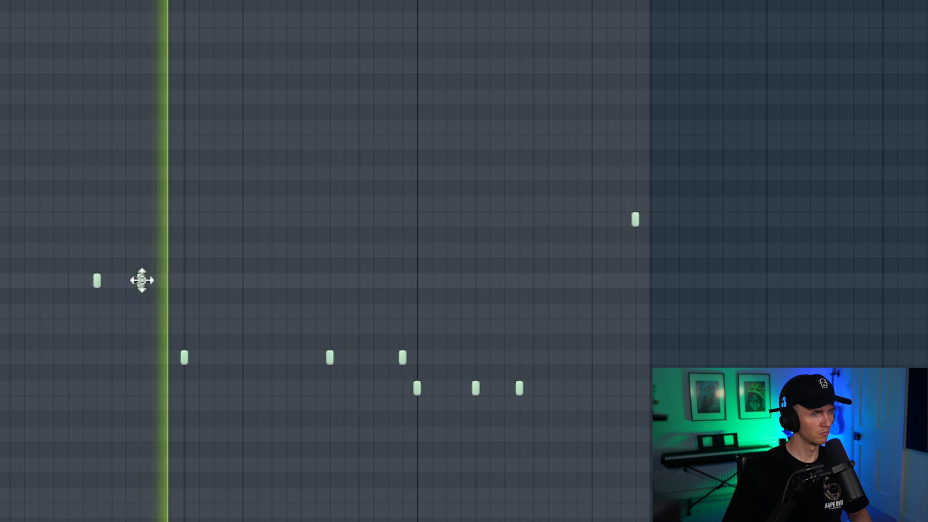
click(134, 280)
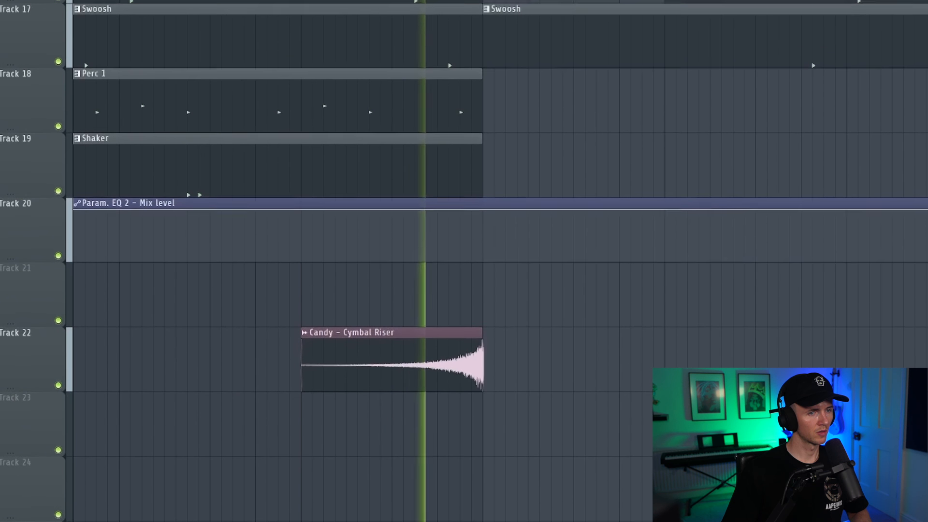
Make the second Candy - Cymbal Riser clip on Track 22 unique
scroll(546, 468, down, 1)
scroll(546, 467, down, 3)
scroll(543, 466, up, 2)
click(559, 501)
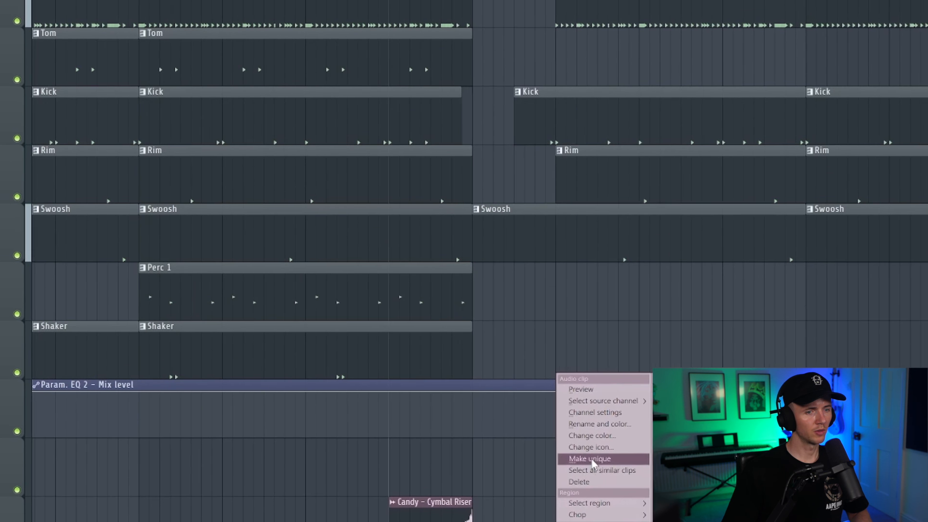
click(589, 458)
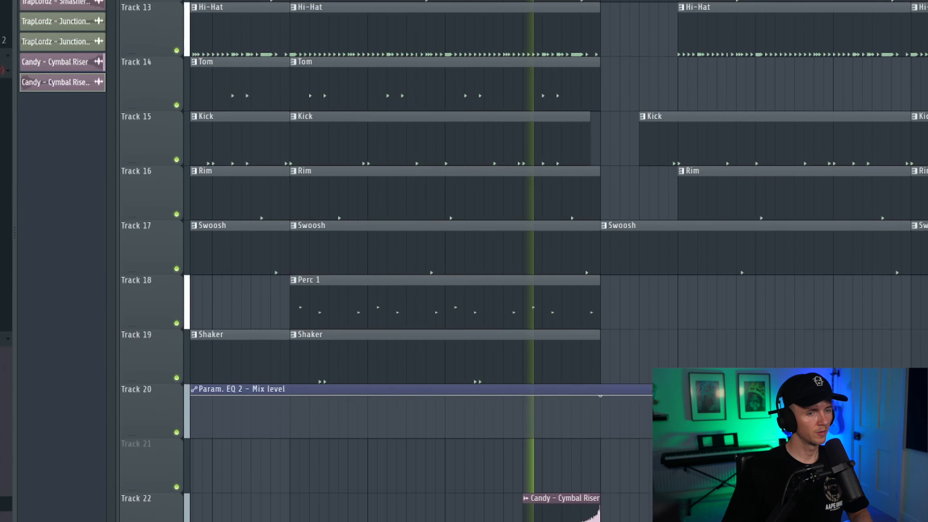
Select the whole arrangement and duplicate it so the copy starts at bar 29
scroll(694, 401, down, 3)
scroll(694, 402, up, 4)
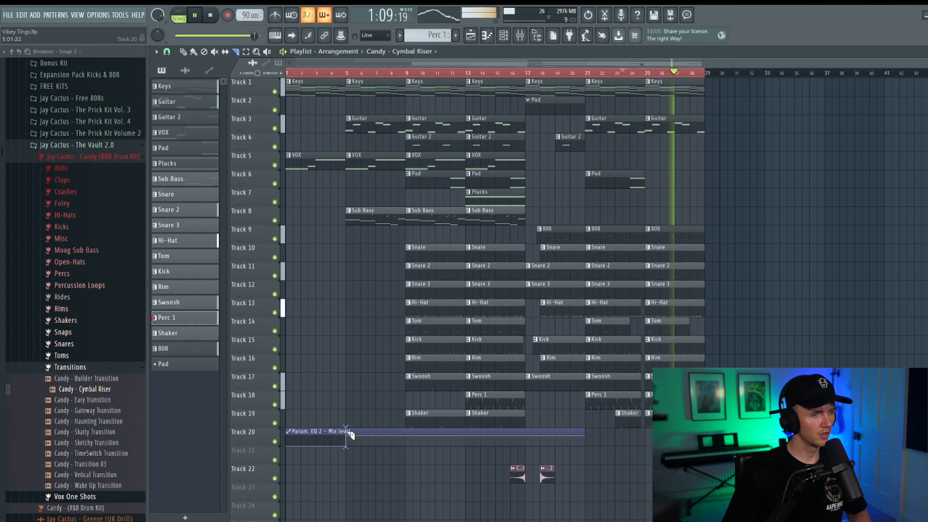
drag(768, 501, 353, 74)
key(space)
key(ctrl+b)
drag(731, 102, 714, 95)
key(ctrl+a)
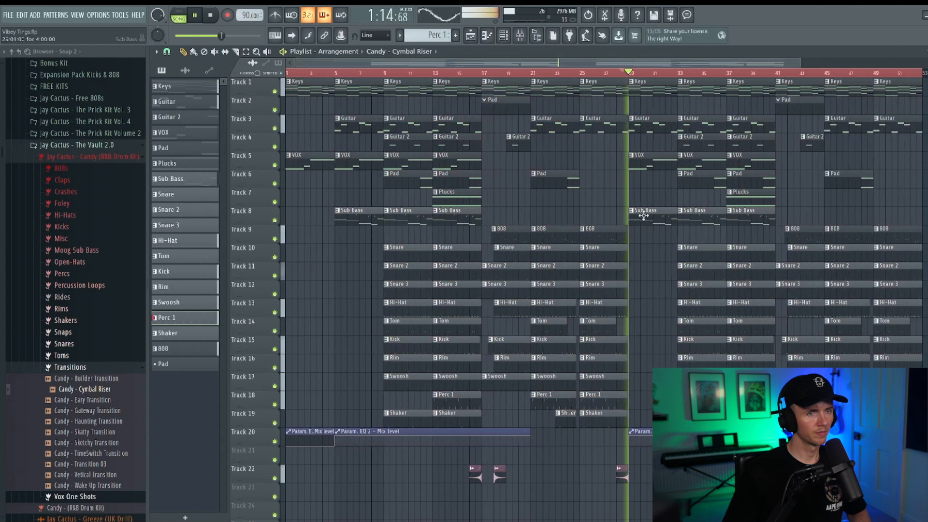
Move the Cymbal Riser #2 clip on Track 22 to start at bar 33, directly after the riser, and play it
scroll(580, 194, down, 2)
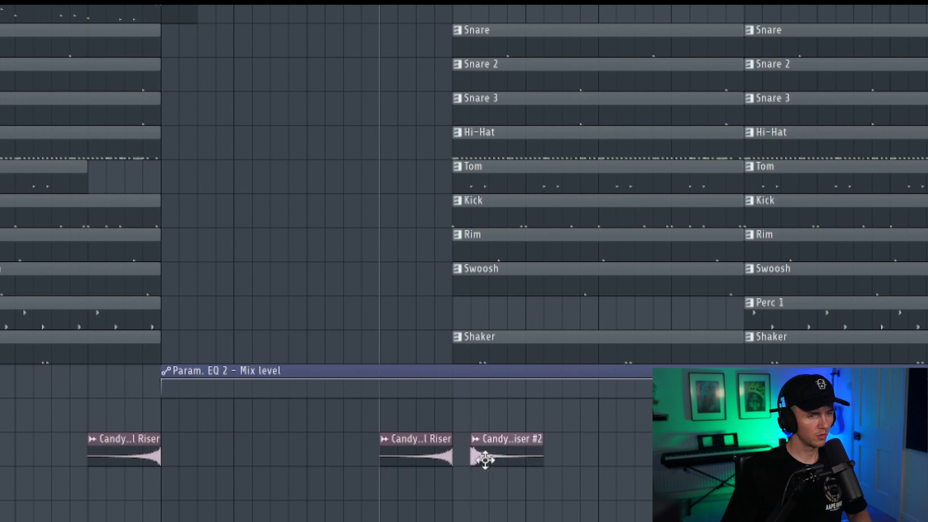
drag(578, 477, 571, 476)
key(space)
Align the copied pair of Cymbal Riser clips on Track 22 so they meet at bar 9, and resume playback
scroll(572, 476, down, 5)
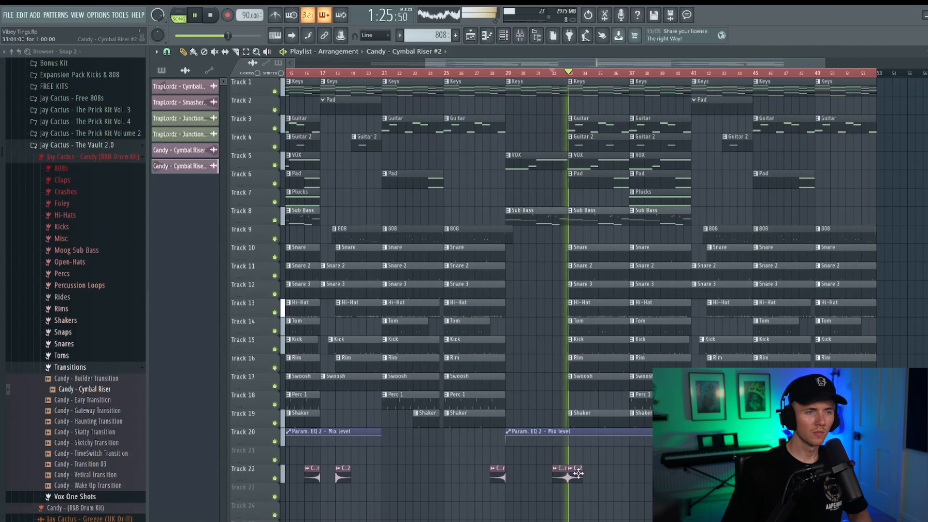
key(space)
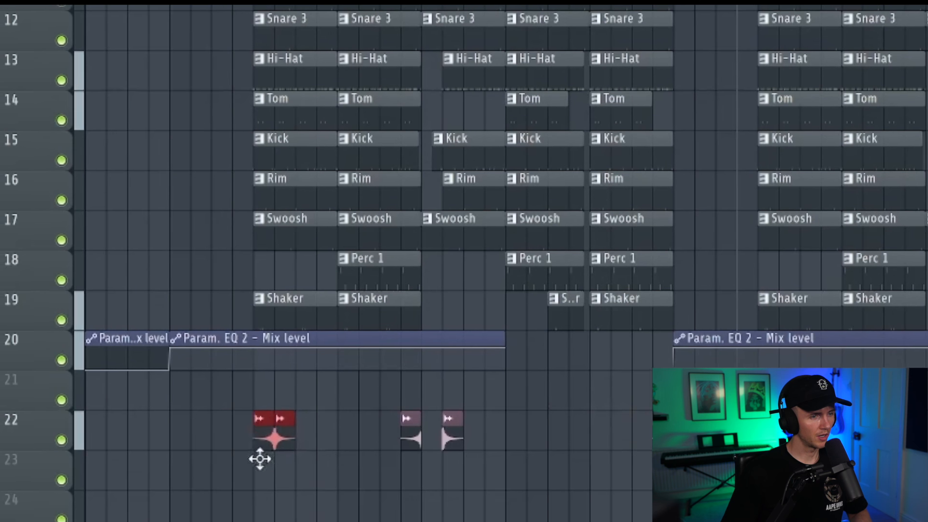
drag(367, 478, 358, 479)
key(space)
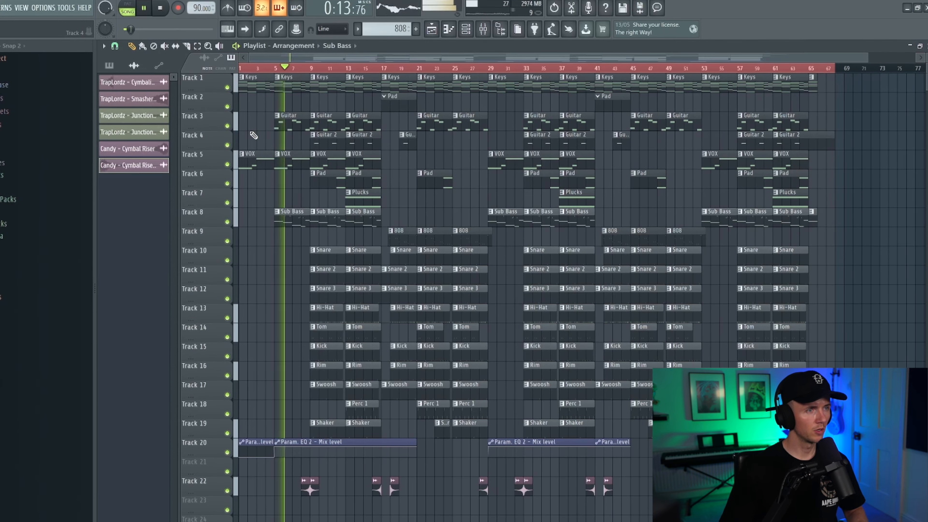
Listen through the arrangement and examine the clip layout of each section from the intro onwards
scroll(263, 211, up, 3)
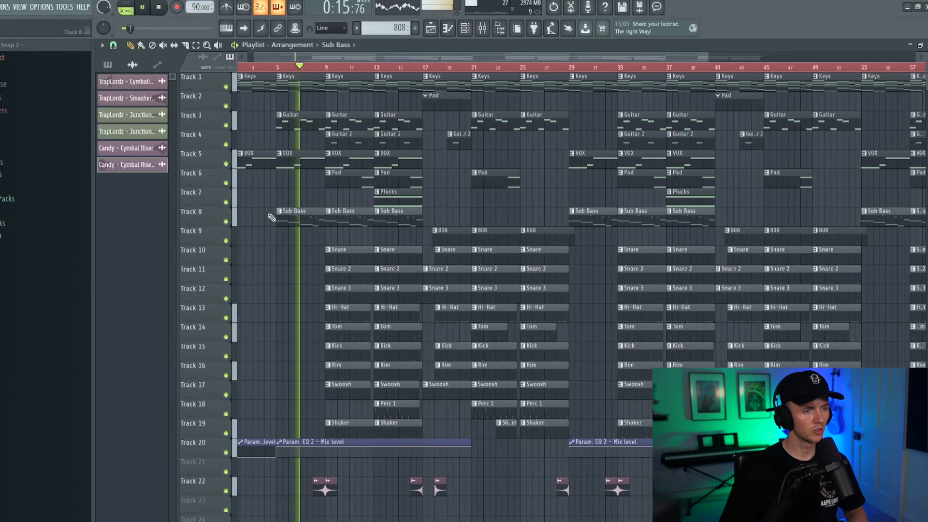
scroll(279, 238, down, 2)
scroll(281, 242, down, 2)
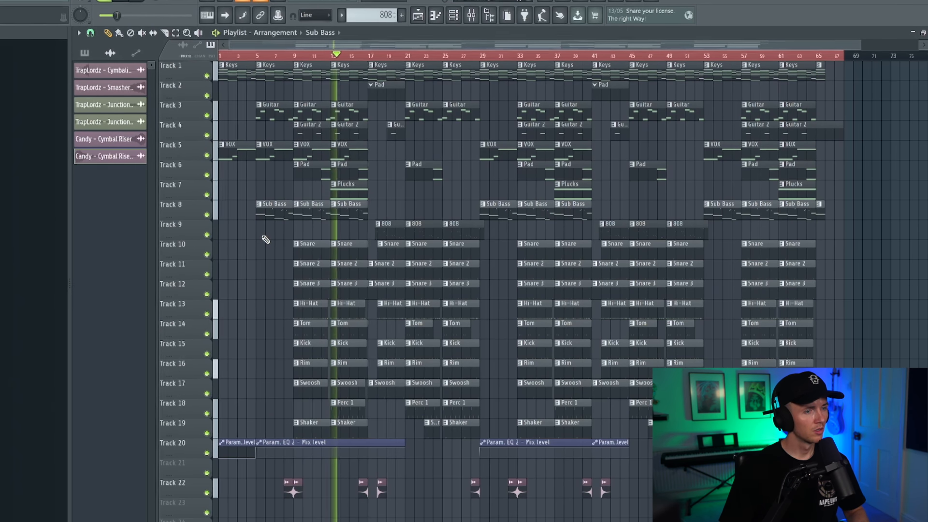
scroll(305, 289, up, 3)
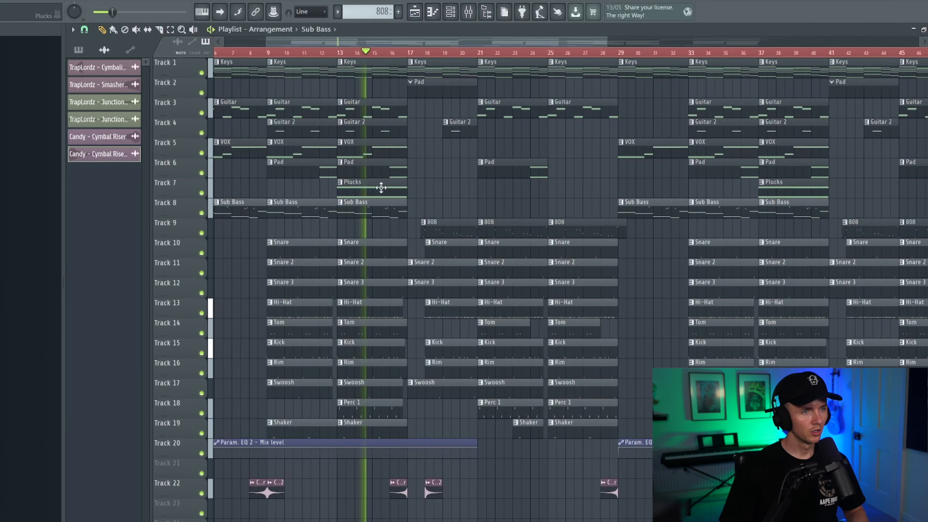
scroll(376, 414, down, 3)
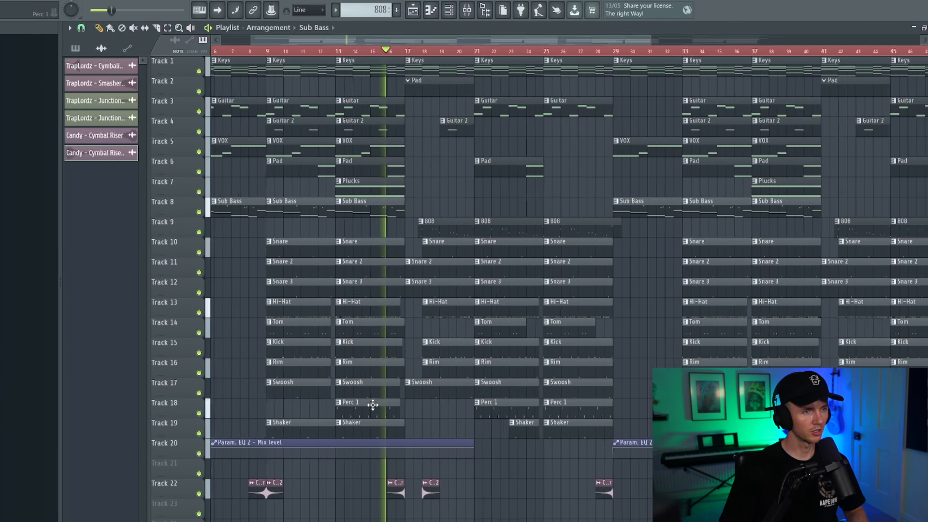
scroll(373, 399, down, 1)
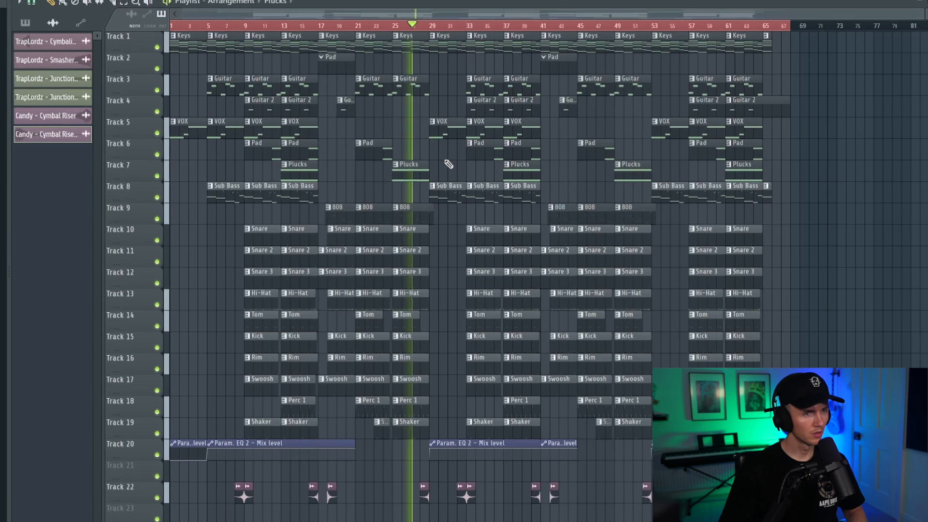
scroll(448, 165, up, 6)
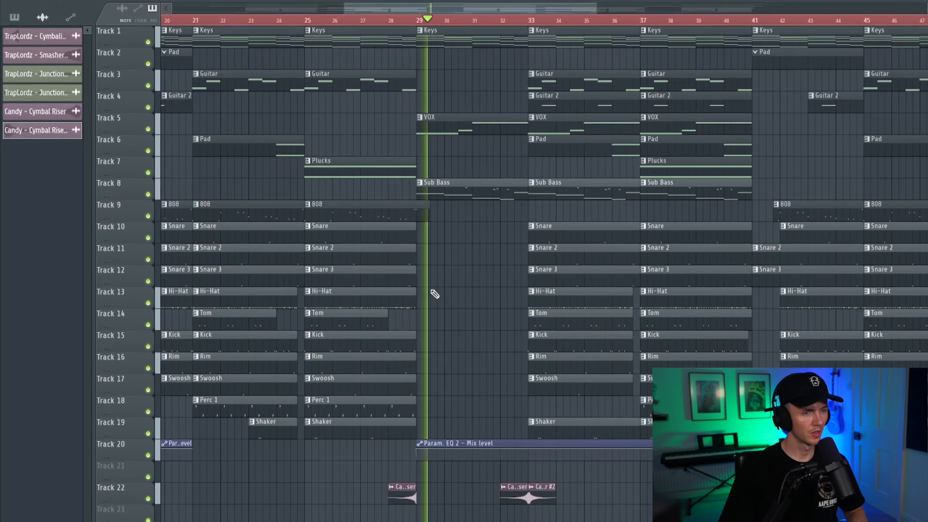
scroll(435, 294, down, 6)
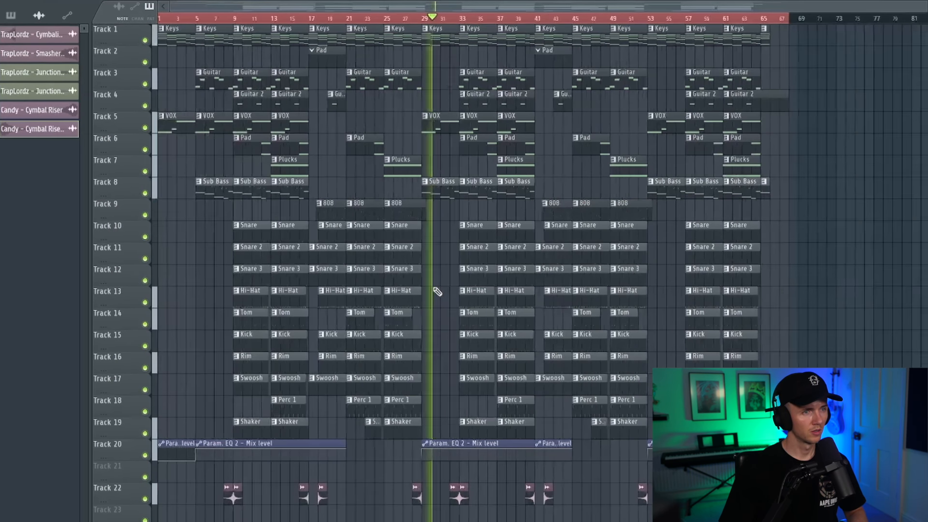
key(ctrl+a)
click(363, 181)
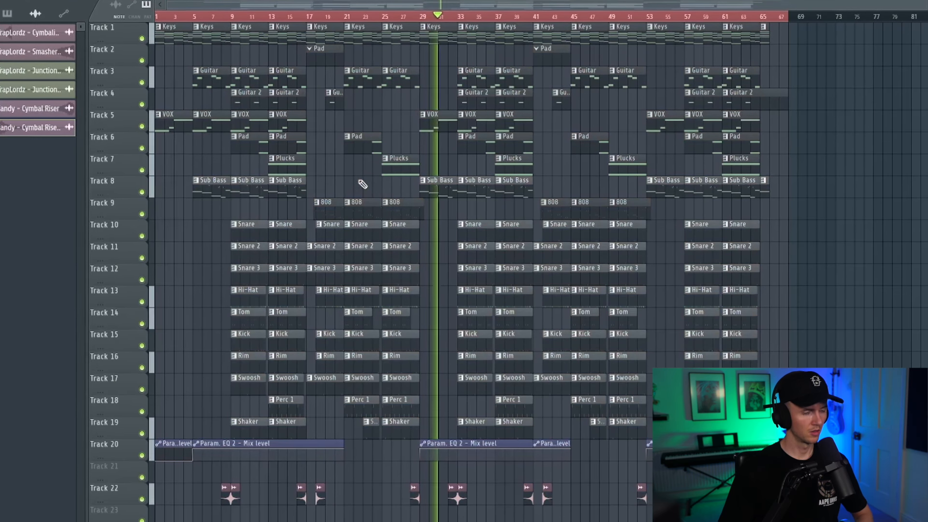
scroll(426, 186, up, 5)
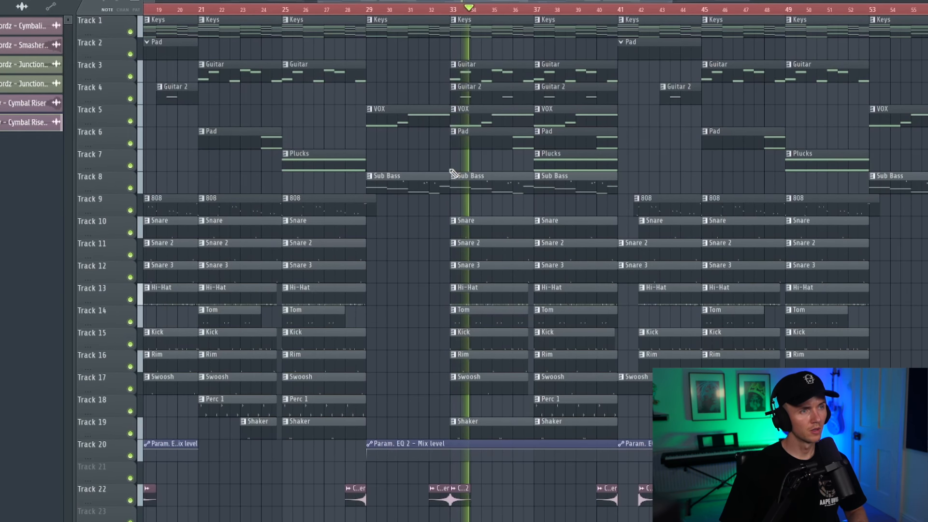
scroll(415, 166, down, 2)
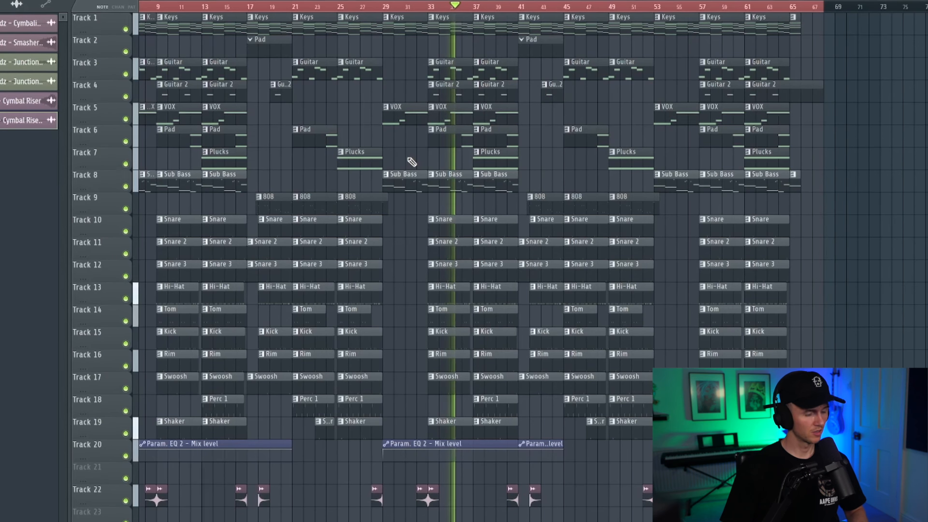
scroll(411, 161, up, 2)
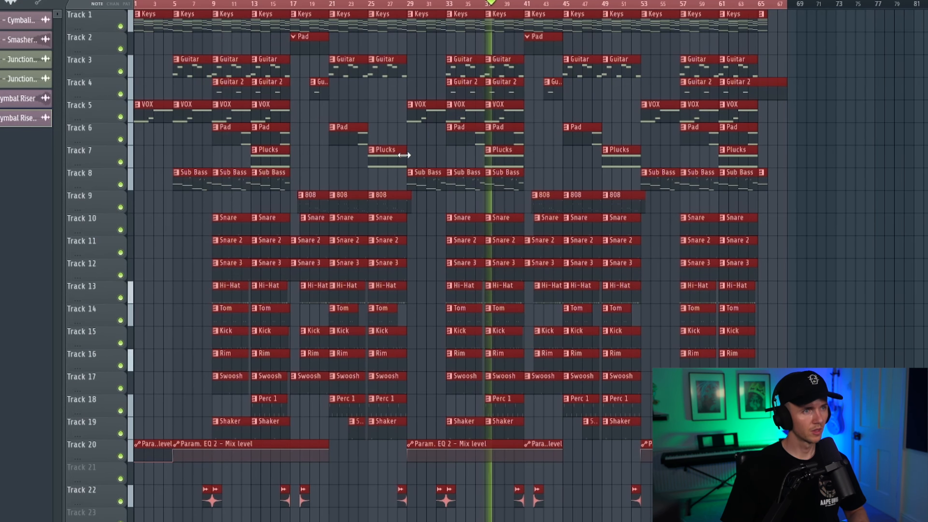
ctrl+click(387, 108)
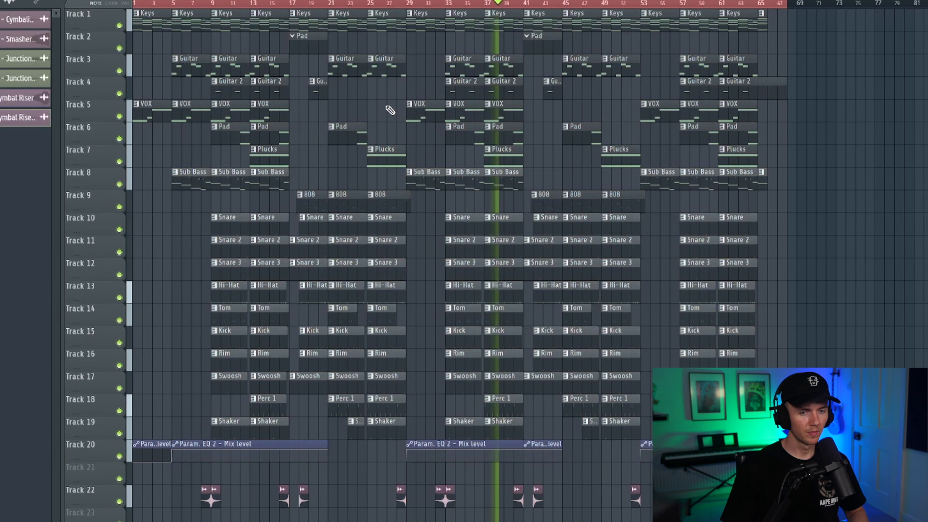